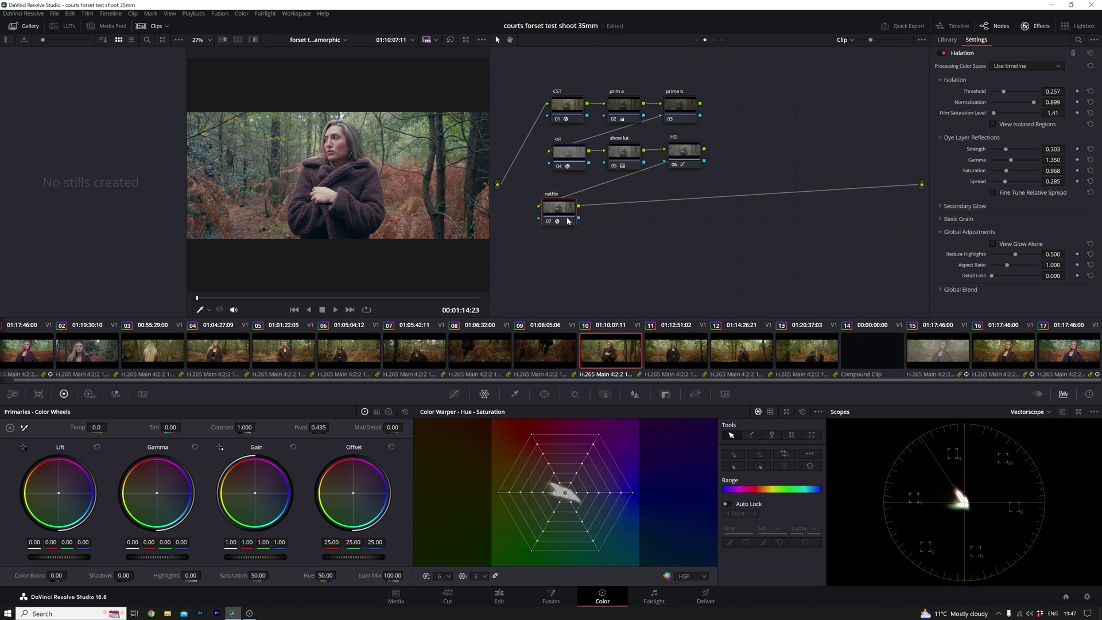
# Step: Move the netflix node a little to the right so it sits beneath the cst node
pyautogui.moveTo(567, 221); pyautogui.dragTo(592, 218)
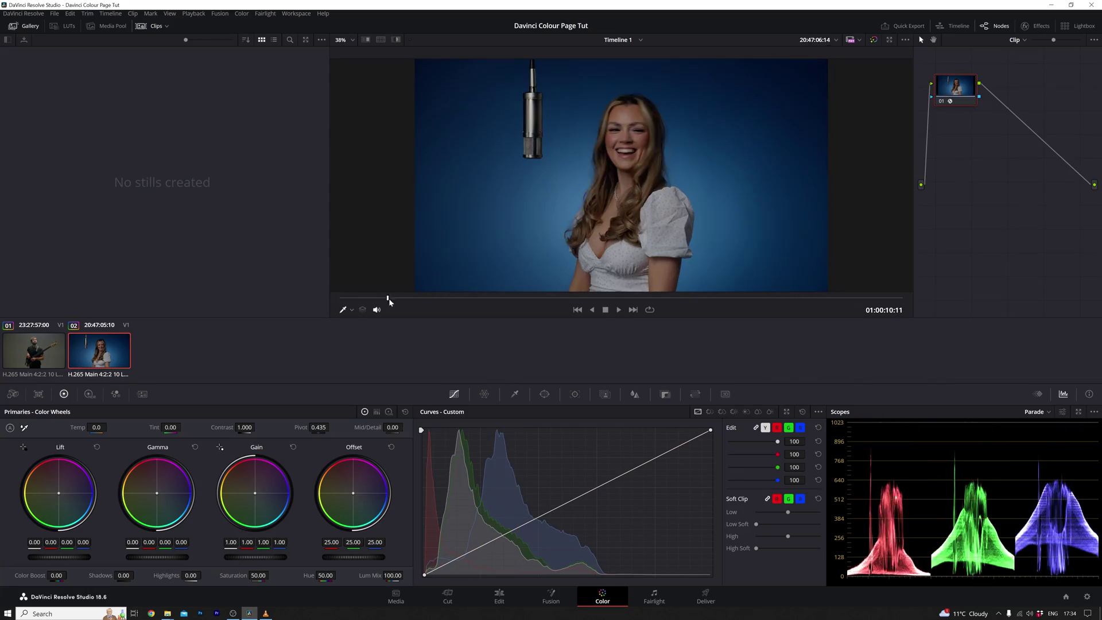
pyautogui.moveTo(388, 302); pyautogui.dragTo(753, 298)
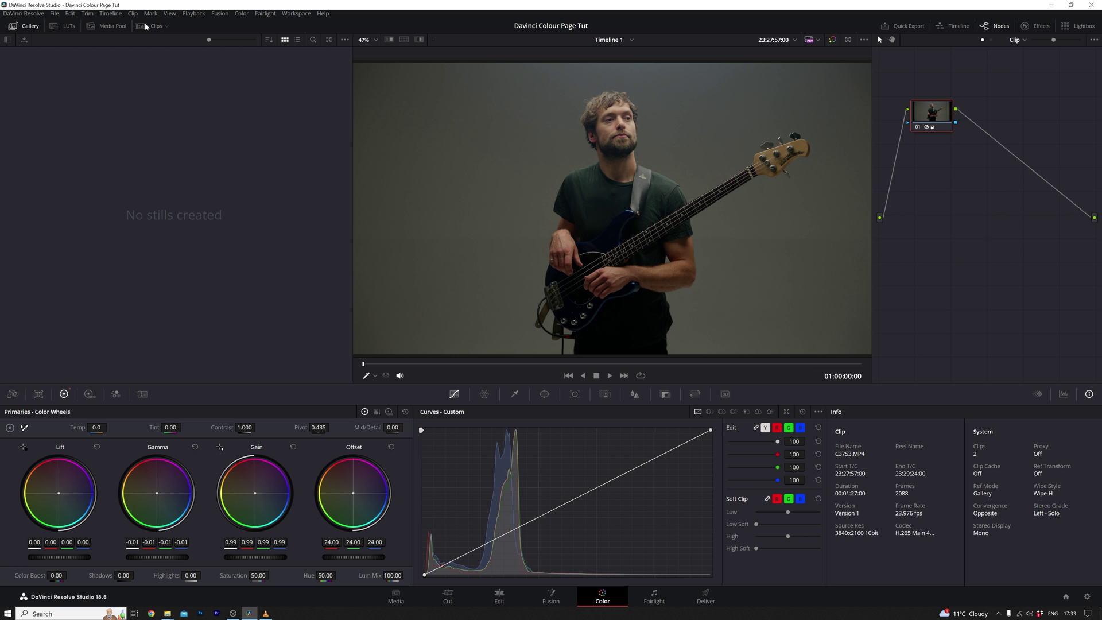
# Step: Show the timeline's clip thumbnails on the Color page and display the video scopes instead of the clip information
pyautogui.click(146, 26)
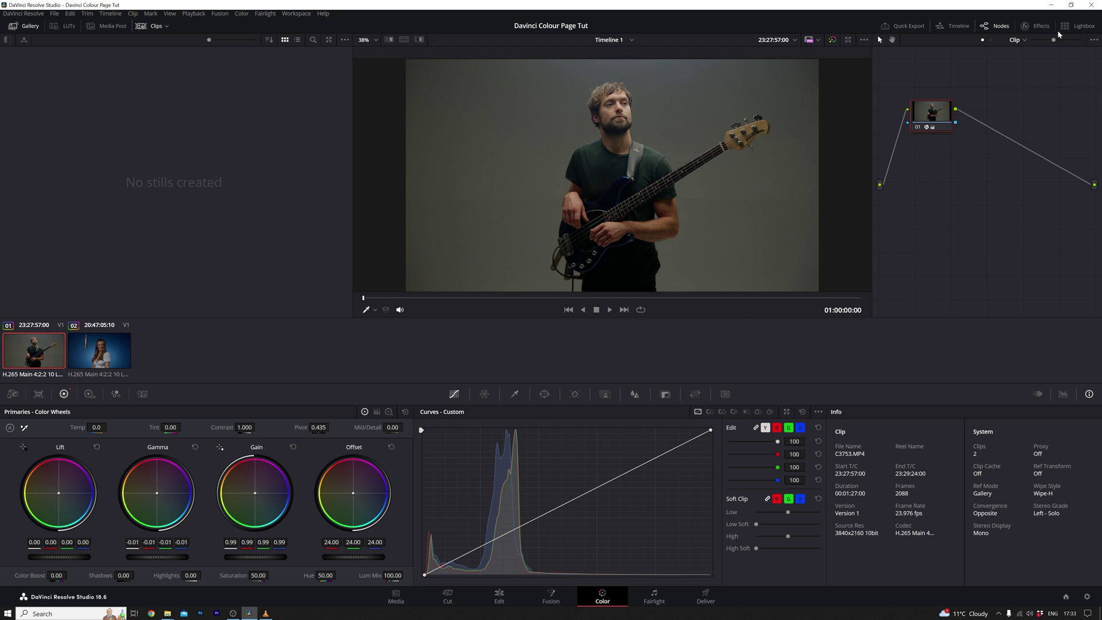
pyautogui.click(1039, 26)
pyautogui.click(1041, 27)
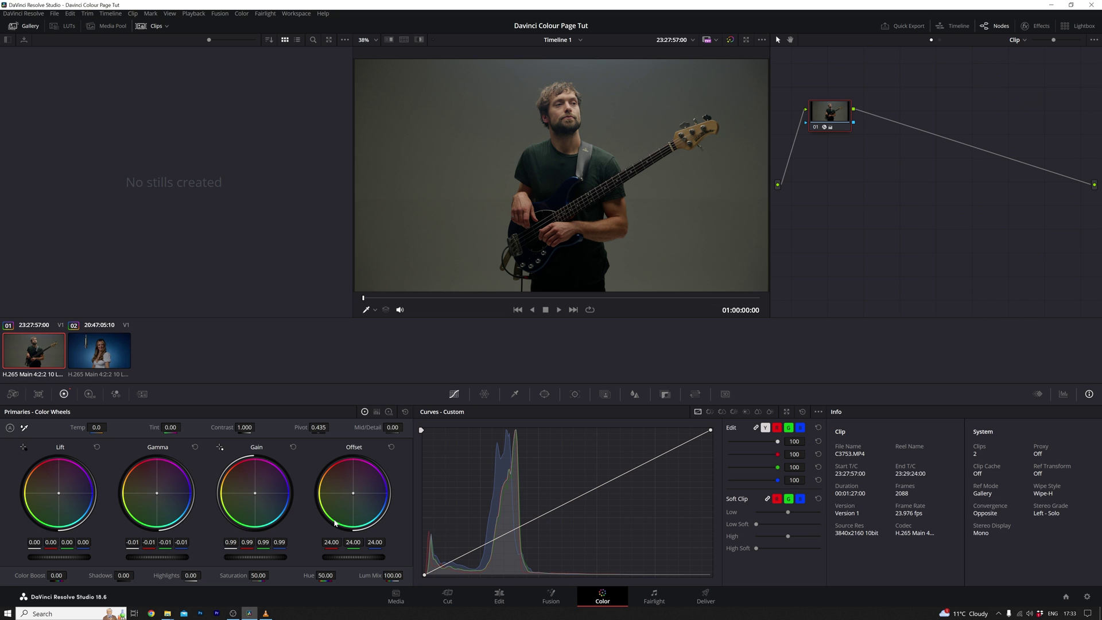
pyautogui.click(1064, 395)
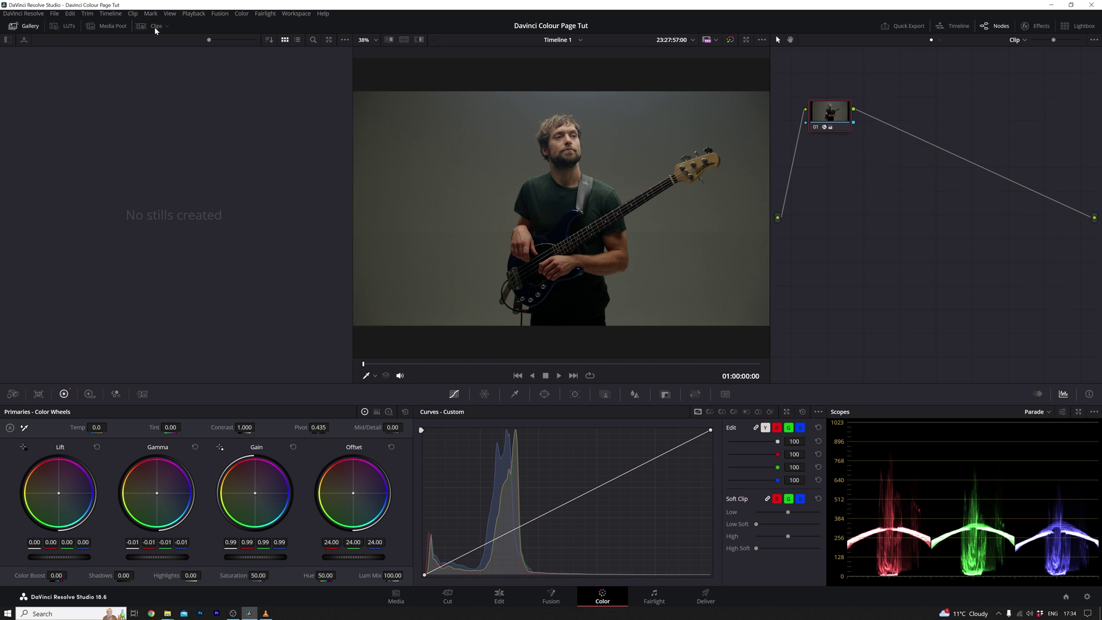
pyautogui.click(155, 27)
pyautogui.click(155, 27)
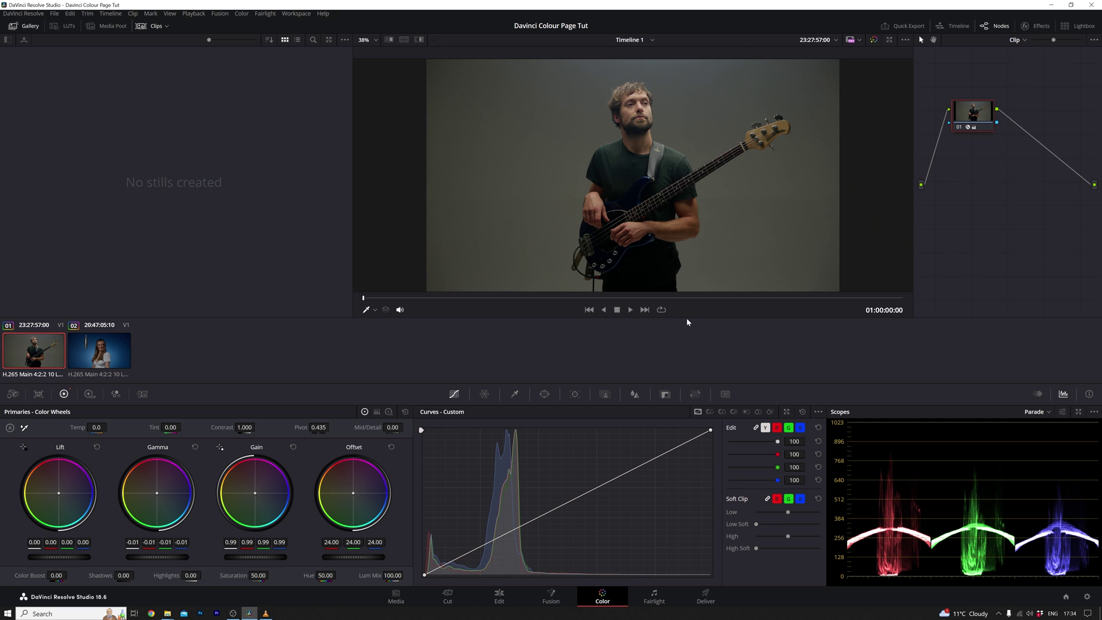
# Step: Preview the second clip, of the woman at the microphone, and return to the first clip of the bass player
pyautogui.click(93, 352)
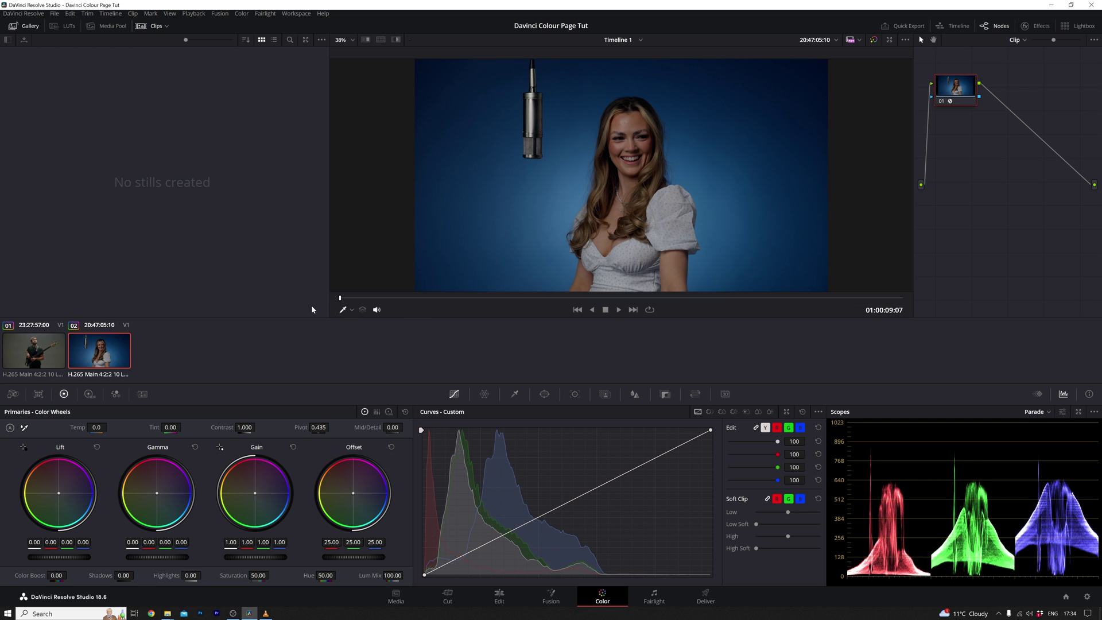
pyautogui.moveTo(357, 300); pyautogui.dragTo(558, 300)
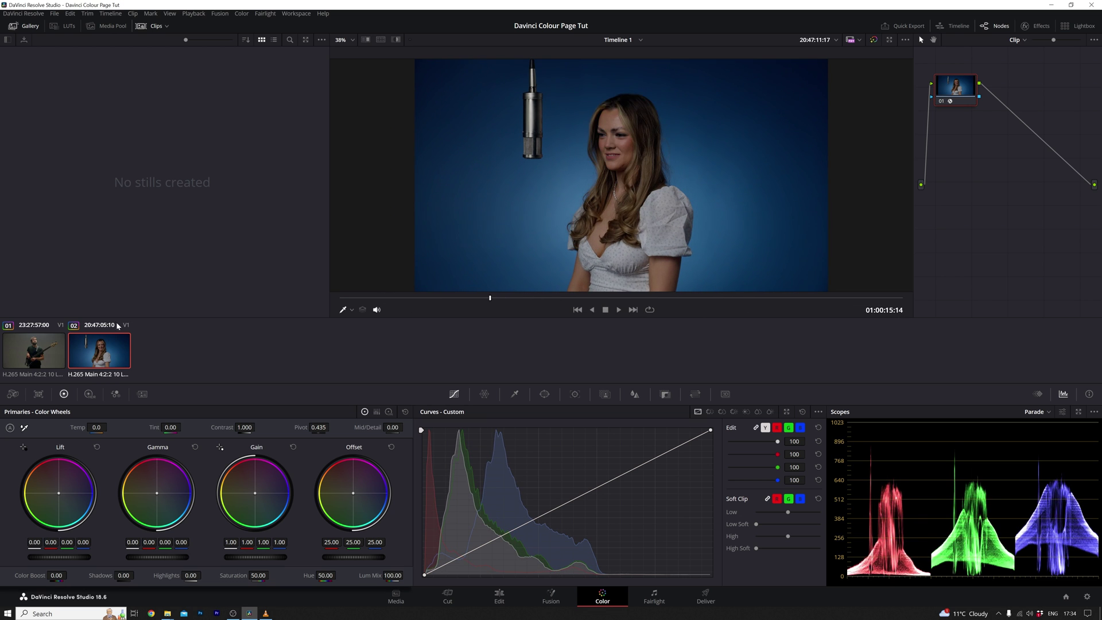
pyautogui.click(33, 350)
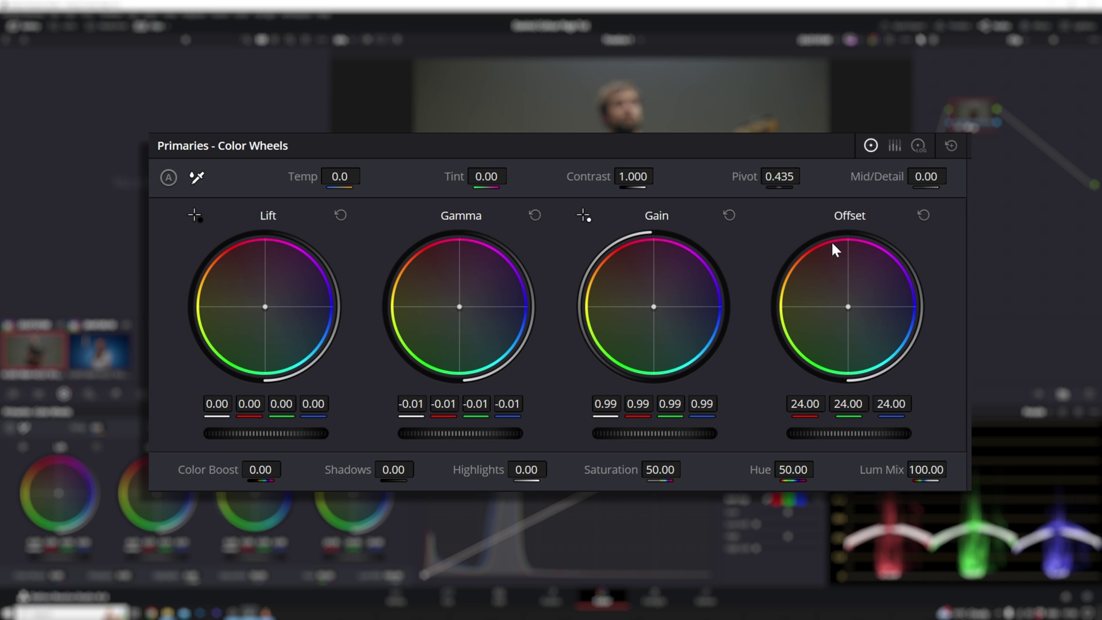
# Step: View the primaries as color bars and log wheels, return to the color wheels, and reset all primary adjustments
pyautogui.click(894, 145)
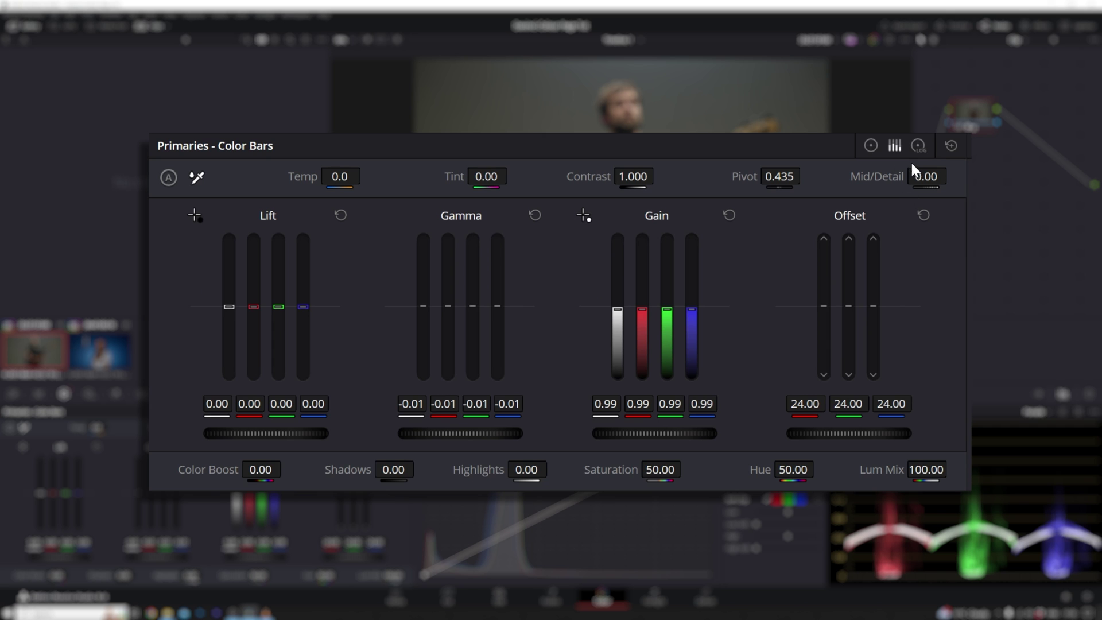
pyautogui.click(918, 145)
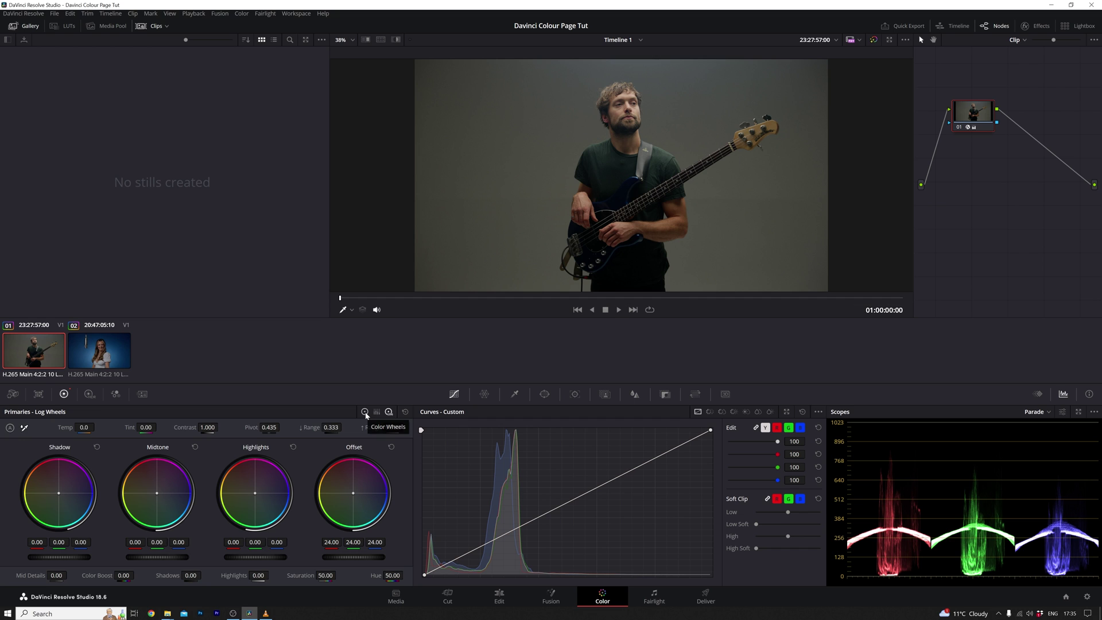
pyautogui.click(365, 413)
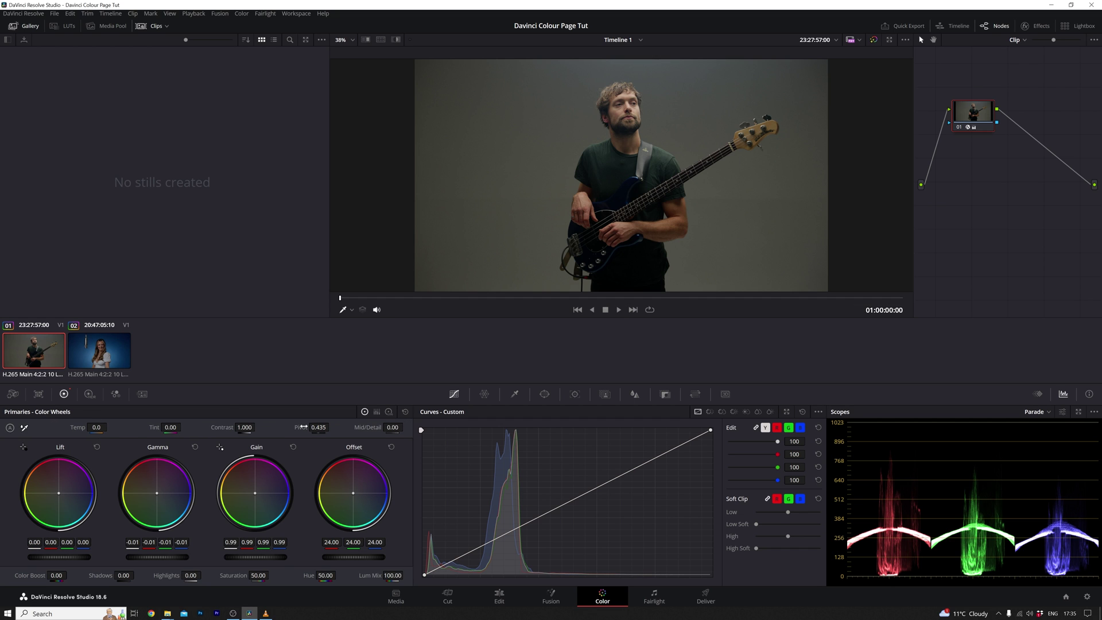
pyautogui.click(405, 411)
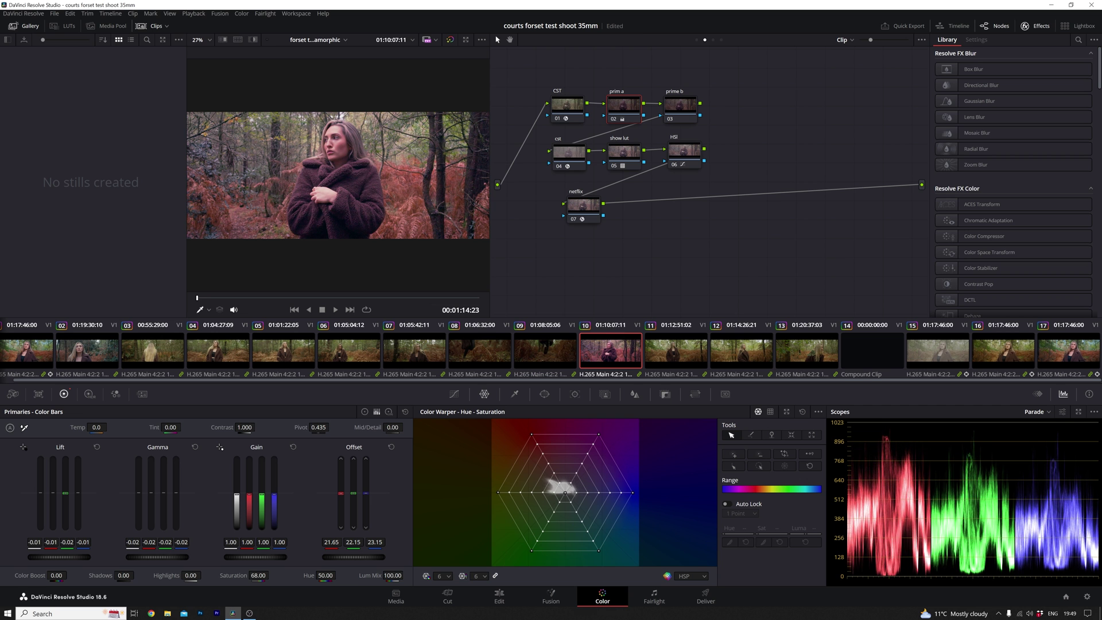
# Step: Toggle the grade bypass on the forest clip to compare it with the ungraded image
pyautogui.hotkey('shift', 'd')
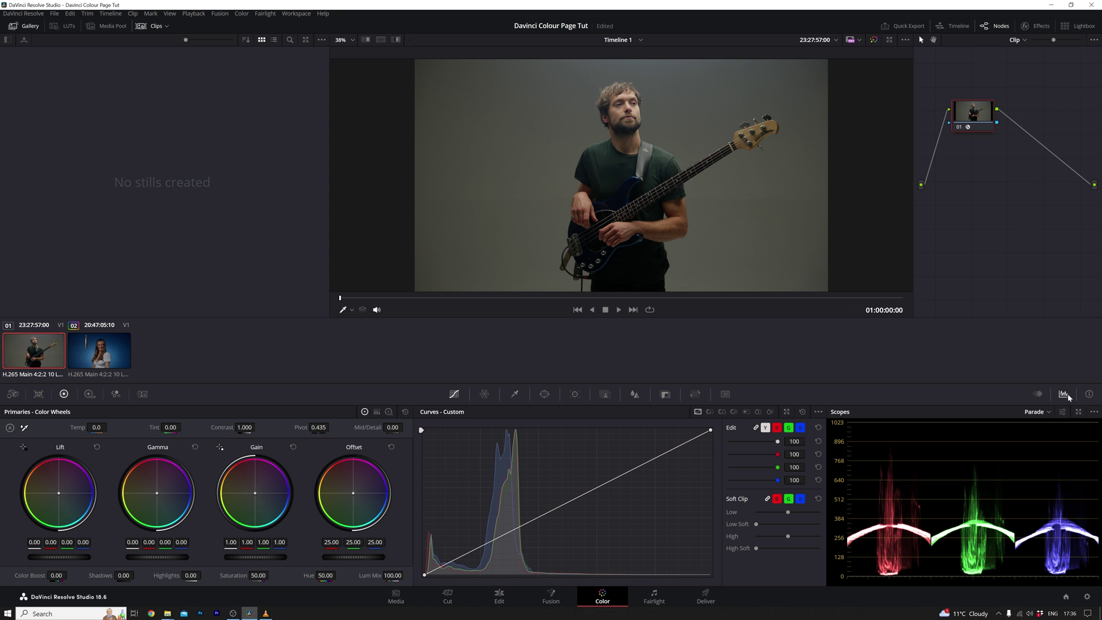
# Step: Check the bass player clip's information and return to the scopes with the Parade display at the clip's start
pyautogui.click(1089, 394)
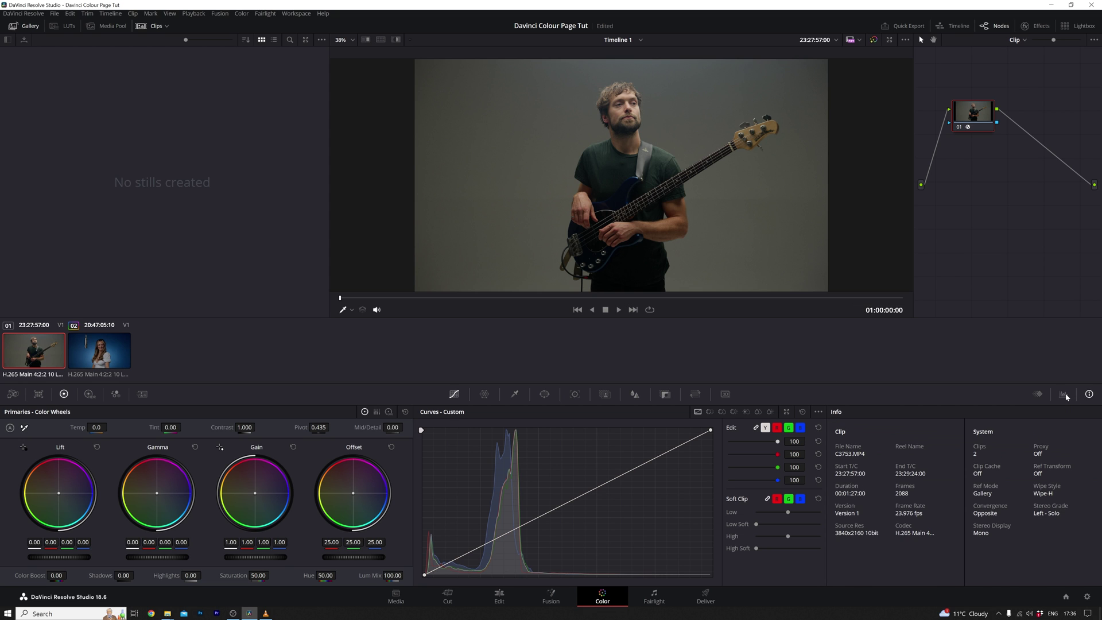
pyautogui.click(1062, 395)
pyautogui.click(1049, 414)
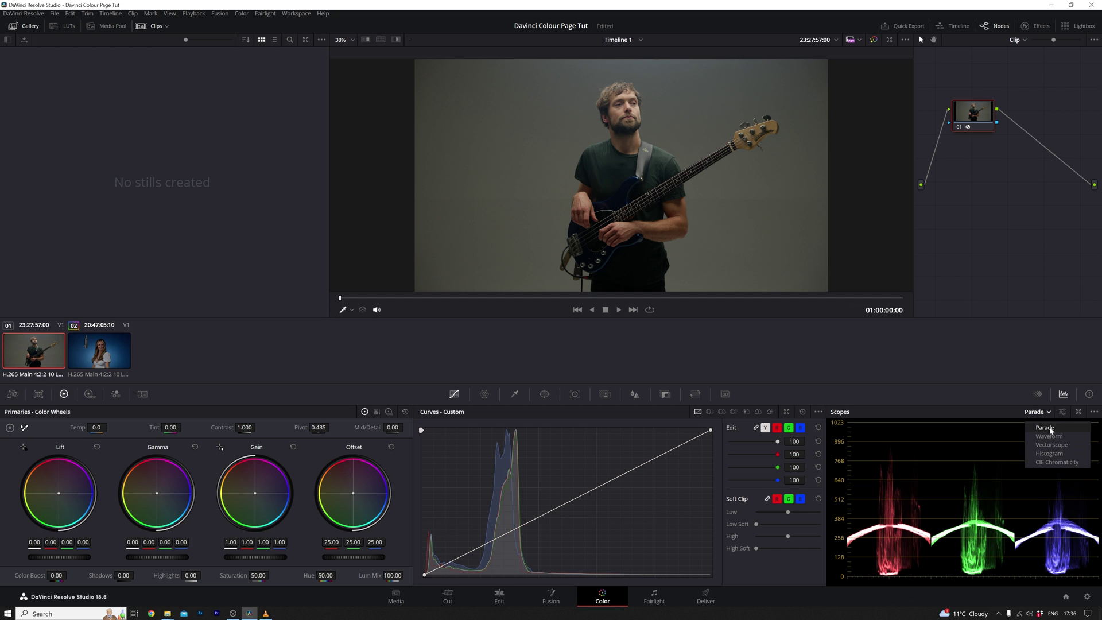
pyautogui.click(1050, 429)
pyautogui.click(1043, 413)
pyautogui.click(1049, 431)
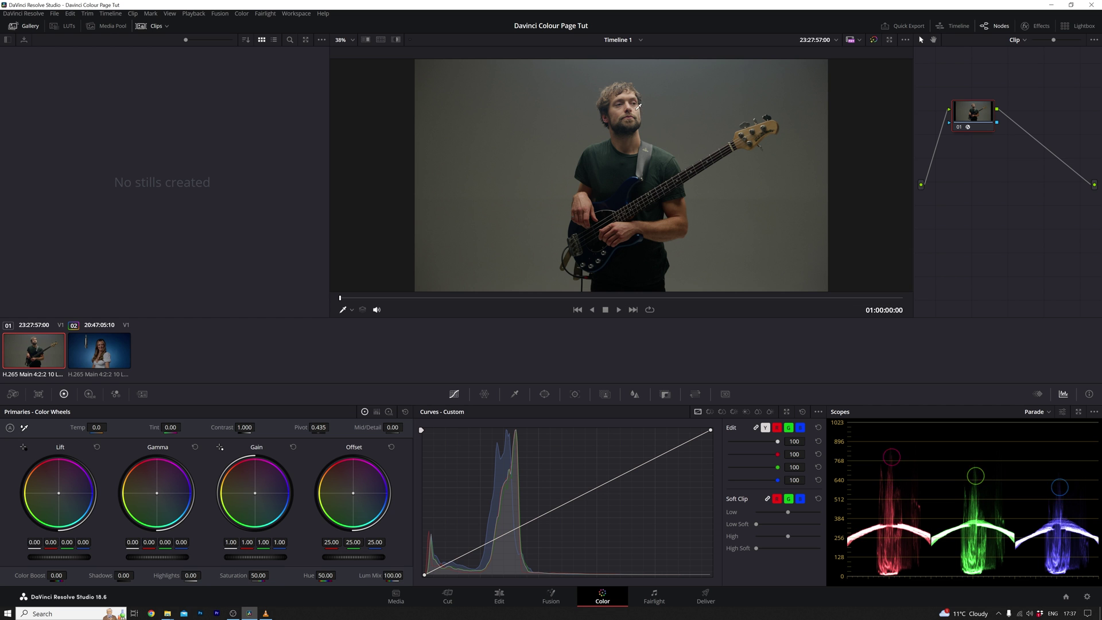
pyautogui.moveTo(345, 298)
pyautogui.mouseDown()
pyautogui.moveTo(849, 296)
pyautogui.moveTo(339, 303)
pyautogui.mouseUp()
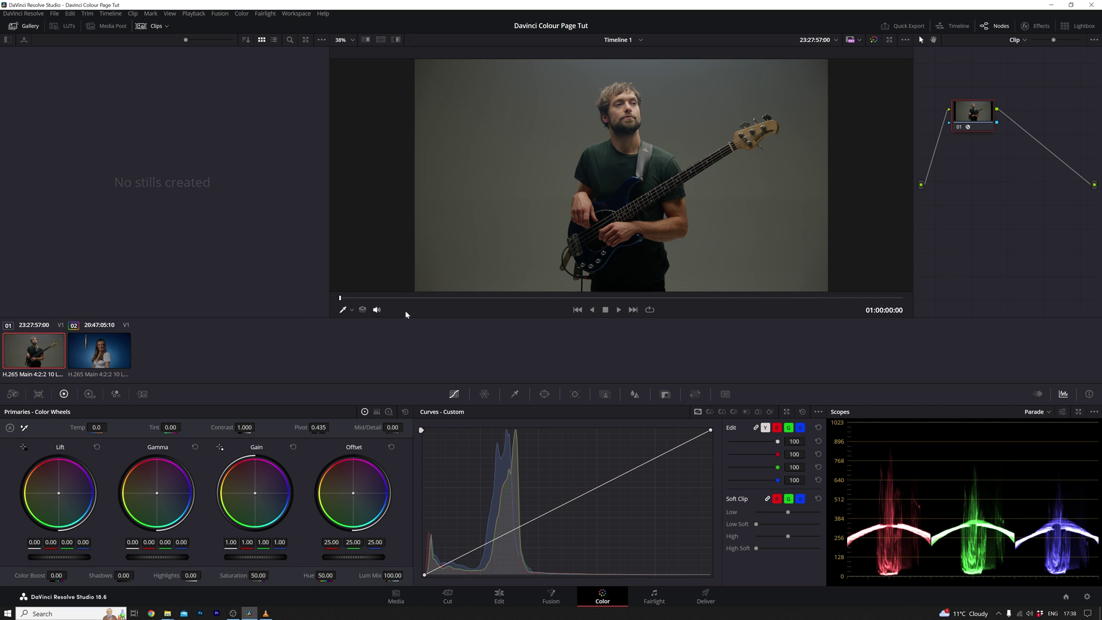
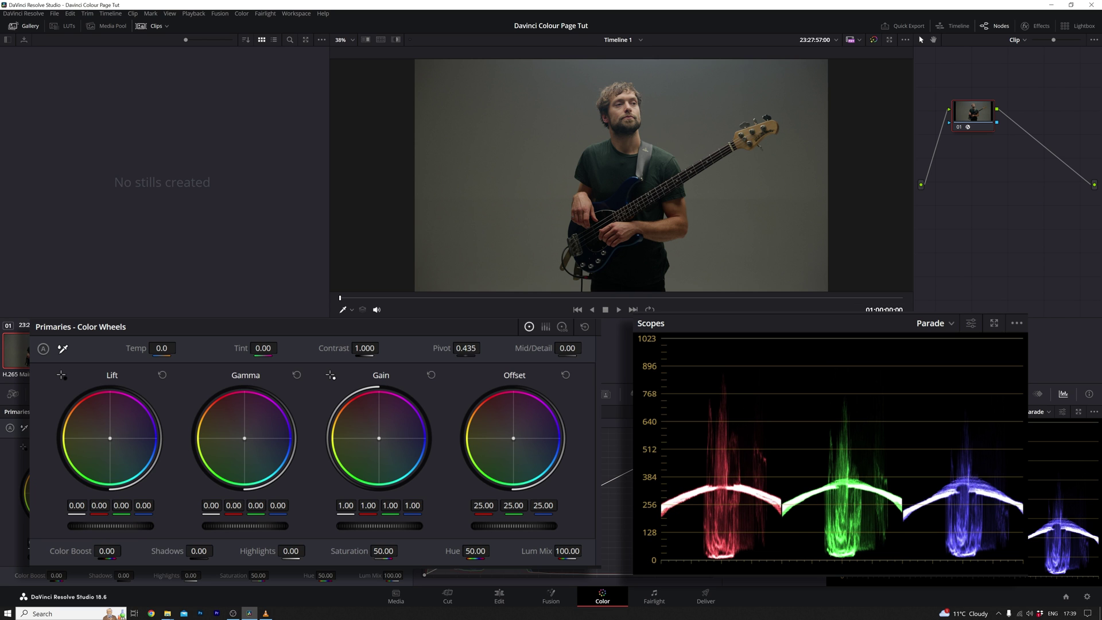
# Step: Try out the Lift and Gamma master wheels, raising Gamma to 0.03, and reset Gamma
pyautogui.moveTo(111, 526)
pyautogui.mouseDown()
pyautogui.moveTo(69, 526)
pyautogui.moveTo(111, 526)
pyautogui.mouseUp()
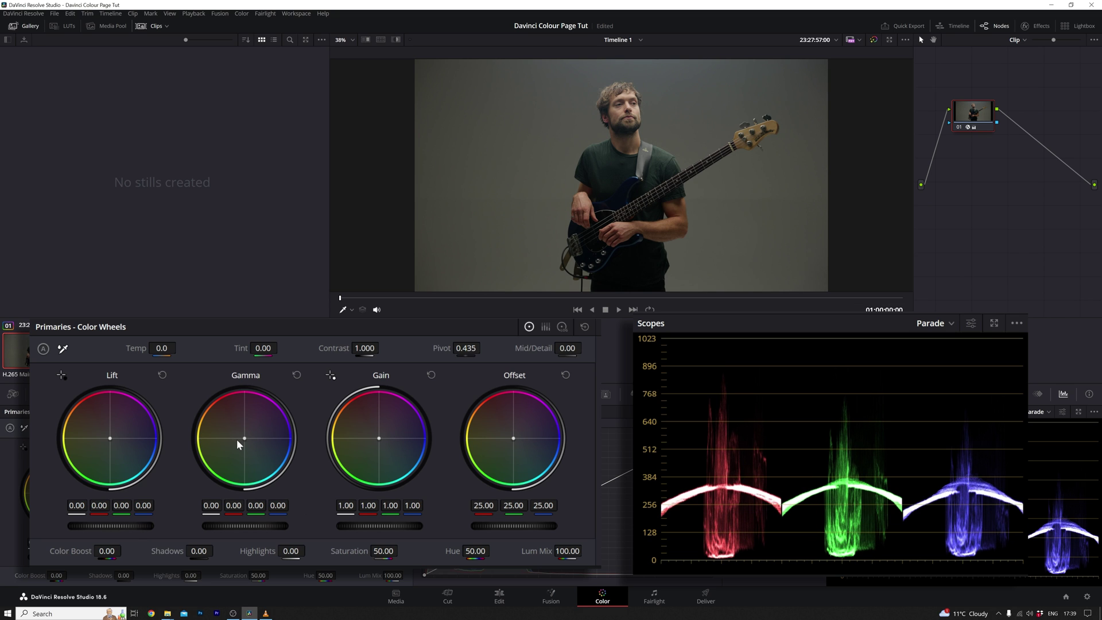
pyautogui.moveTo(247, 525)
pyautogui.mouseDown()
pyautogui.moveTo(270, 525)
pyautogui.moveTo(257, 524)
pyautogui.mouseUp()
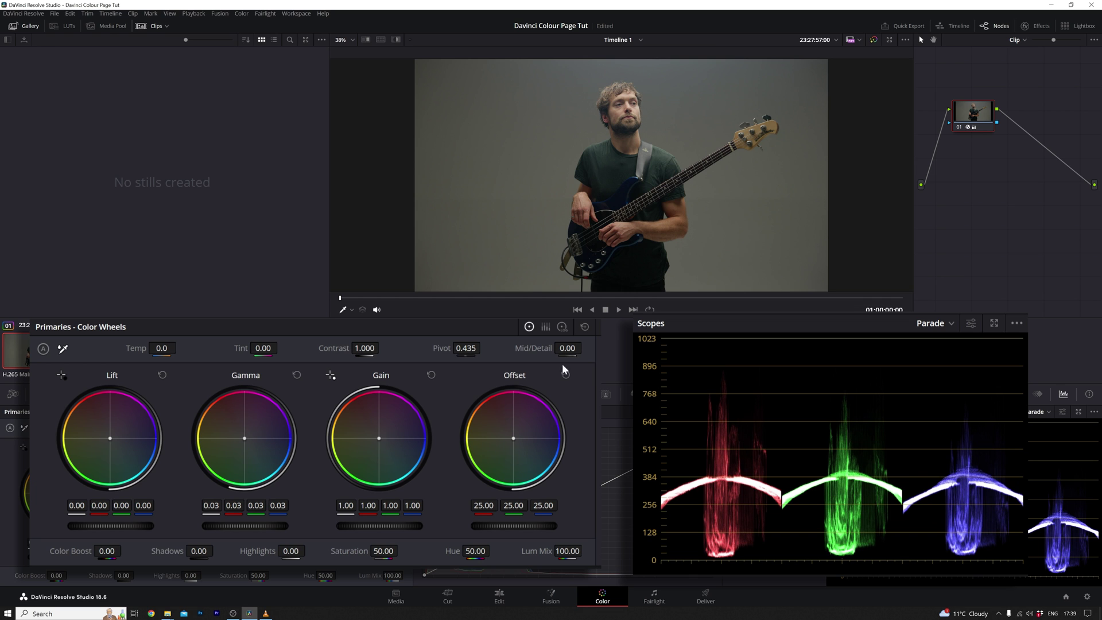
pyautogui.click(296, 376)
# Step: Try a Gain of 1.22 with Gamma at -0.01, and reset both wheels
pyautogui.moveTo(379, 526)
pyautogui.mouseDown()
pyautogui.moveTo(443, 525)
pyautogui.moveTo(397, 526)
pyautogui.mouseUp()
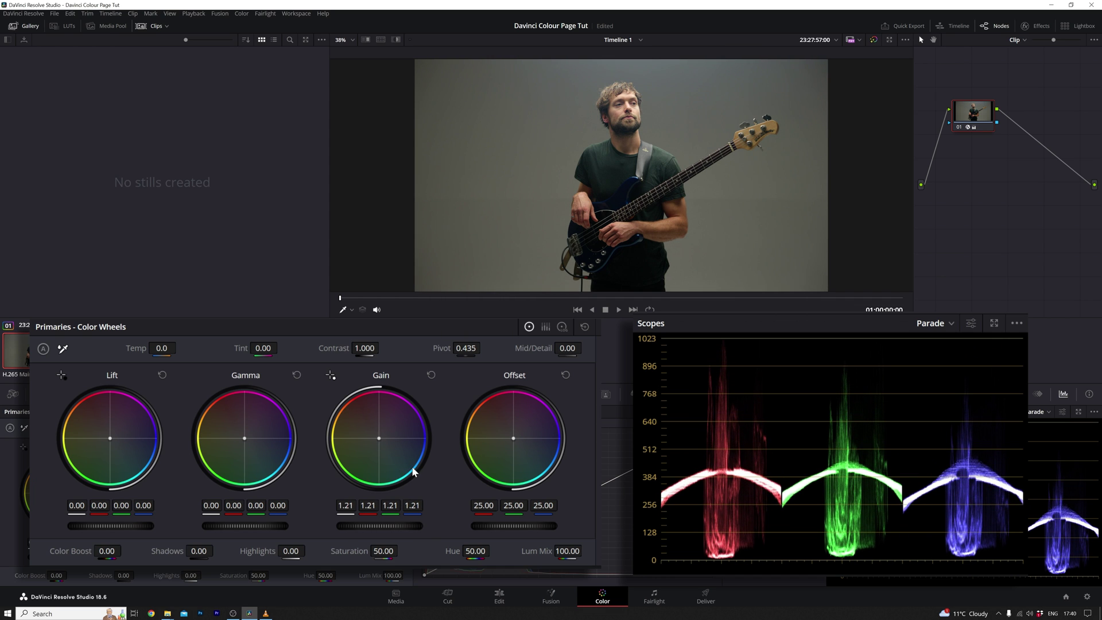
pyautogui.moveTo(386, 526); pyautogui.dragTo(387, 527)
pyautogui.moveTo(245, 526); pyautogui.dragTo(243, 525)
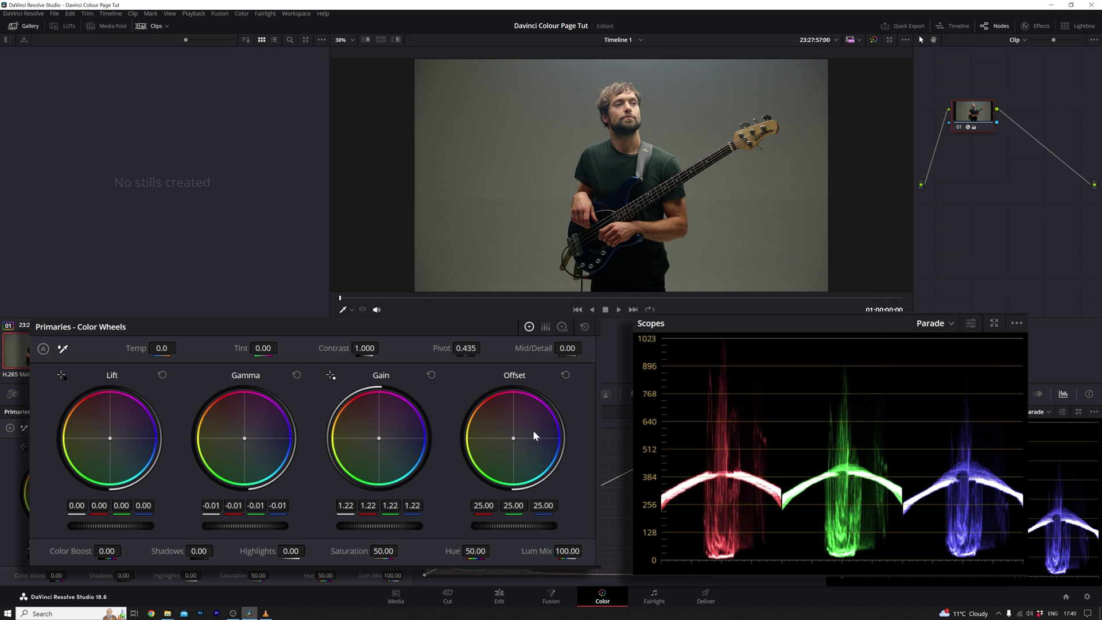
pyautogui.click(431, 375)
pyautogui.click(297, 373)
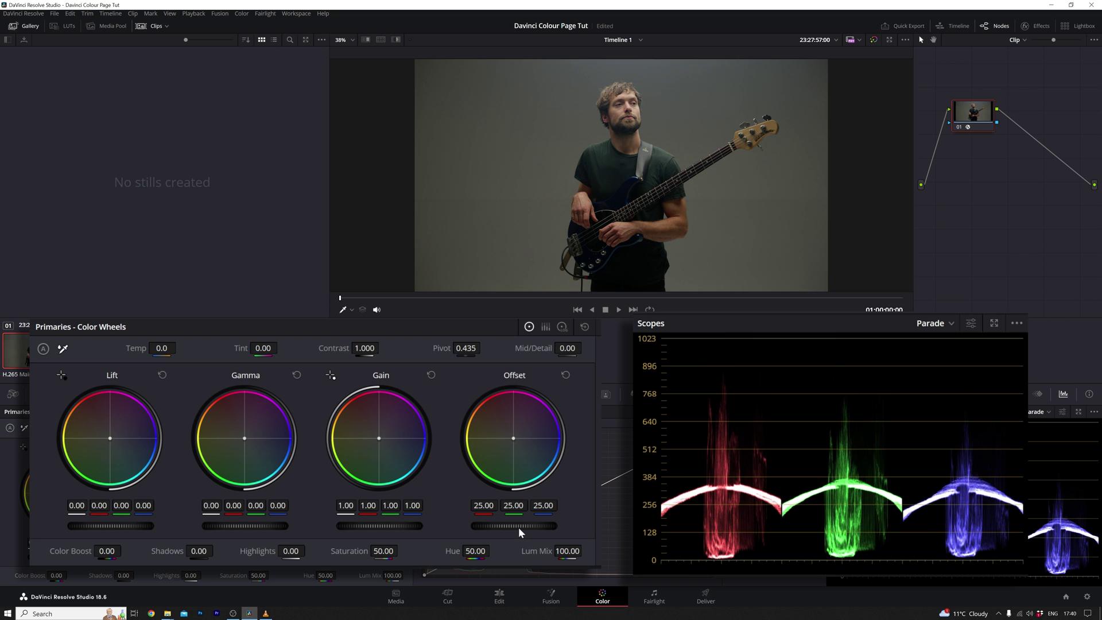
# Step: Try the Offset master wheel at values between 19.45 and 44.05, and reset it
pyautogui.moveTo(514, 525); pyautogui.dragTo(552, 525)
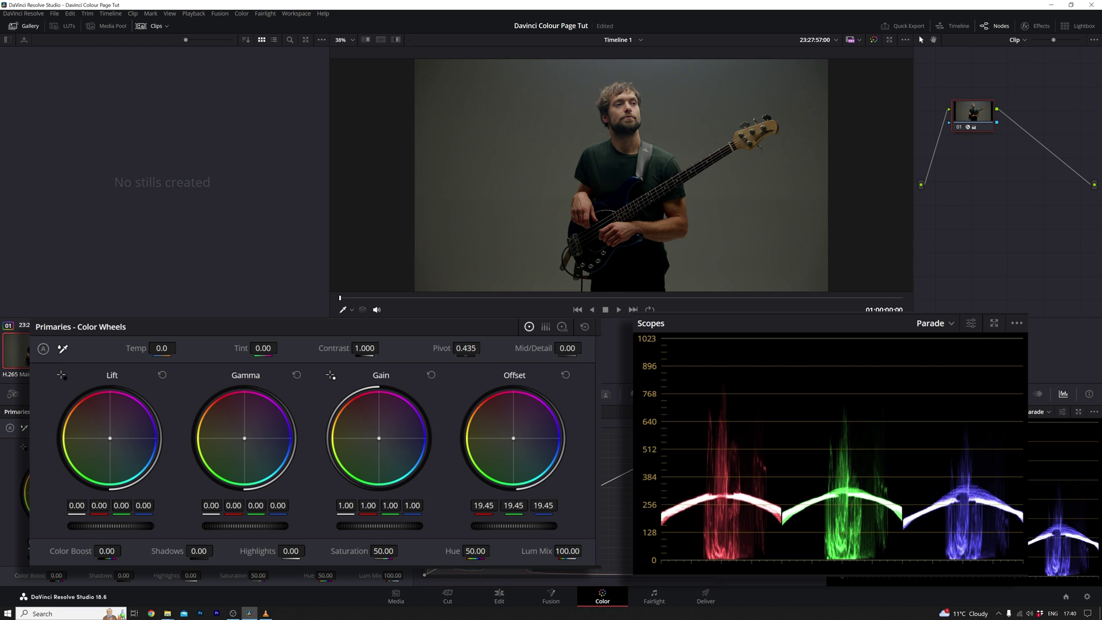
pyautogui.moveTo(547, 525); pyautogui.dragTo(554, 525)
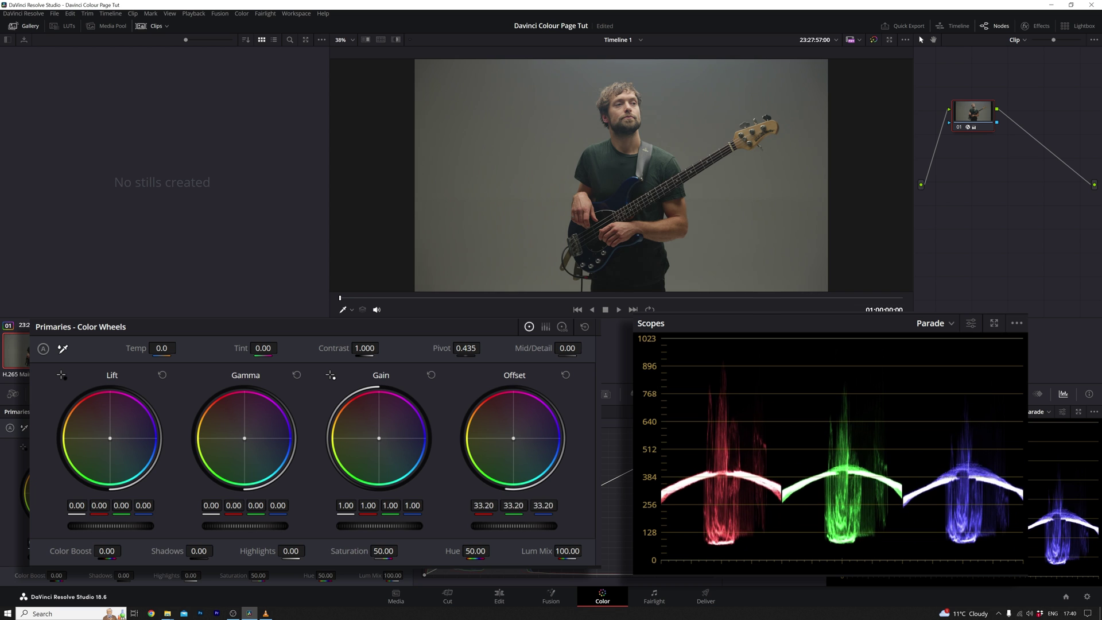
pyautogui.moveTo(557, 525); pyautogui.dragTo(556, 526)
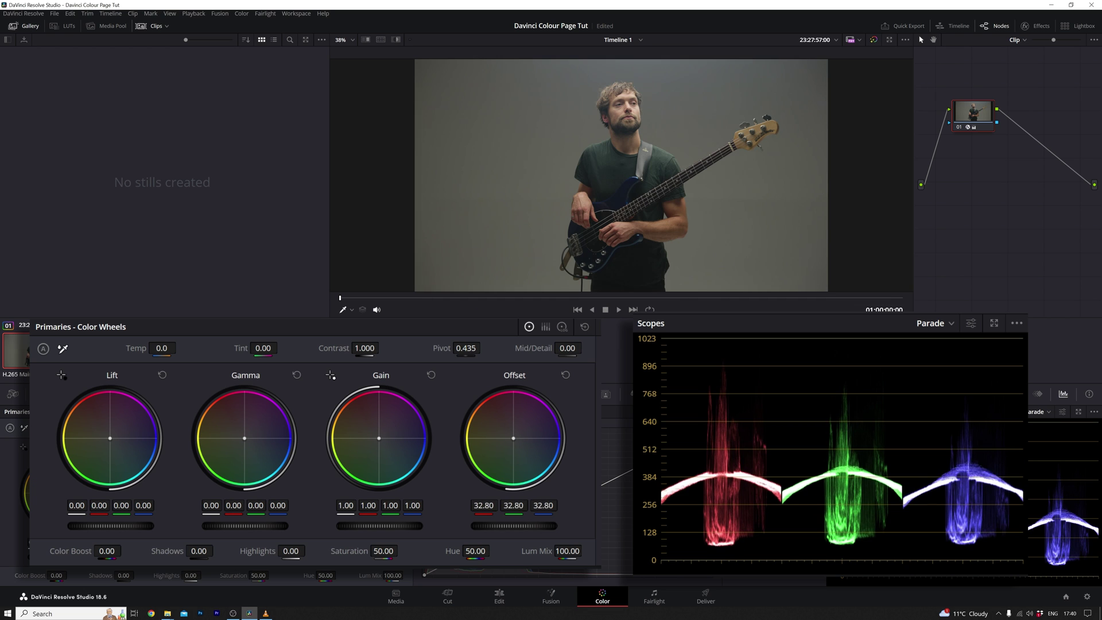
pyautogui.moveTo(552, 525); pyautogui.dragTo(558, 525)
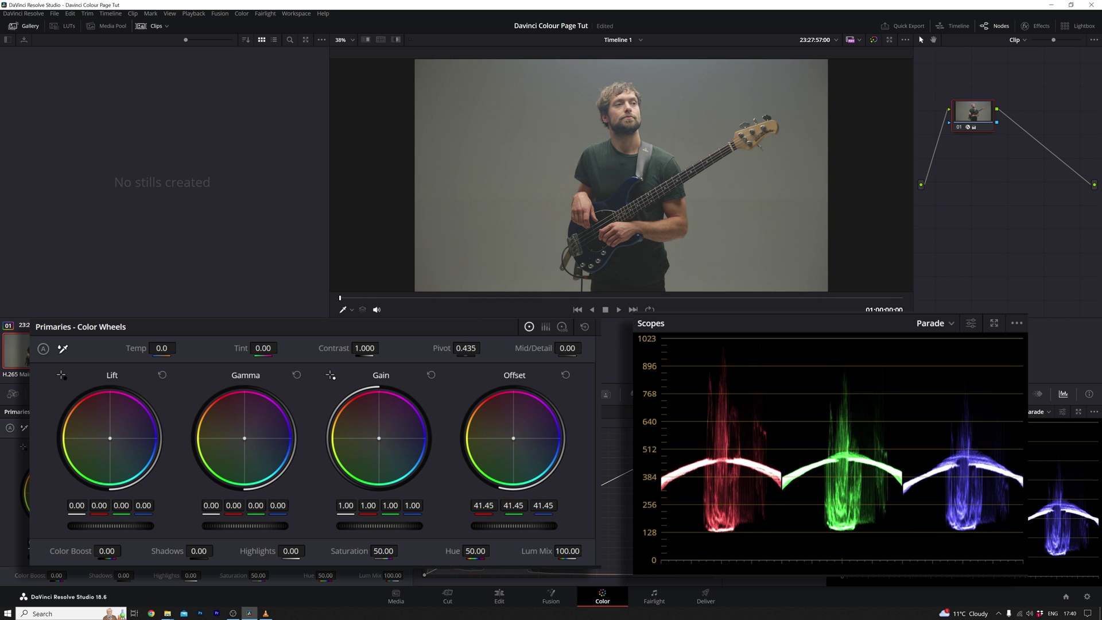
pyautogui.moveTo(551, 525); pyautogui.dragTo(548, 525)
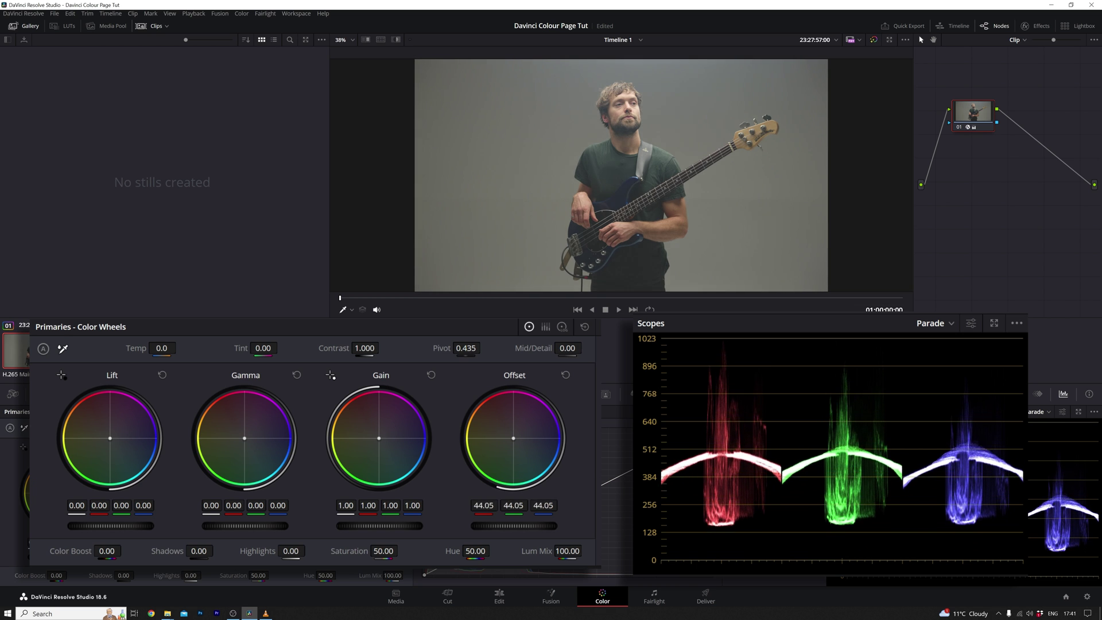
pyautogui.click(392, 446)
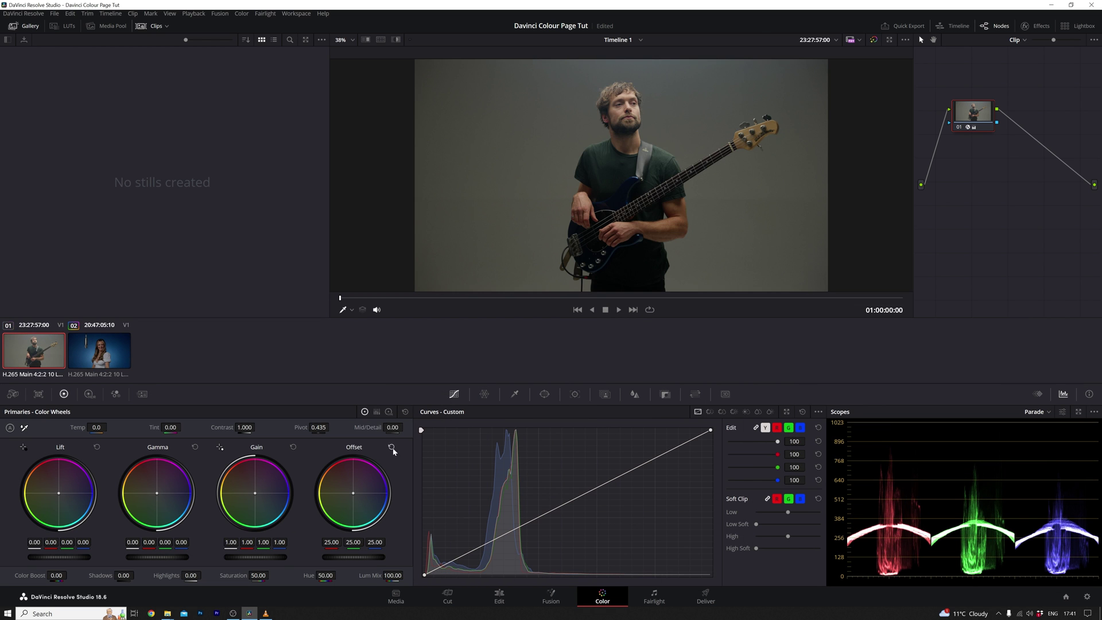
pyautogui.hotkey('ctrl', 'z')
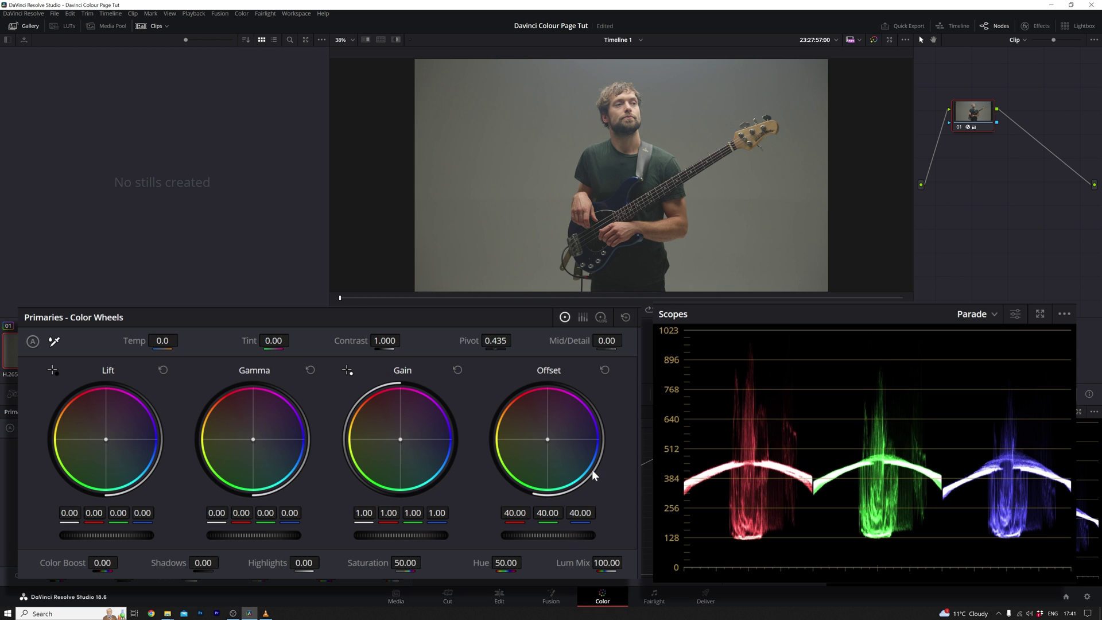
pyautogui.click(605, 370)
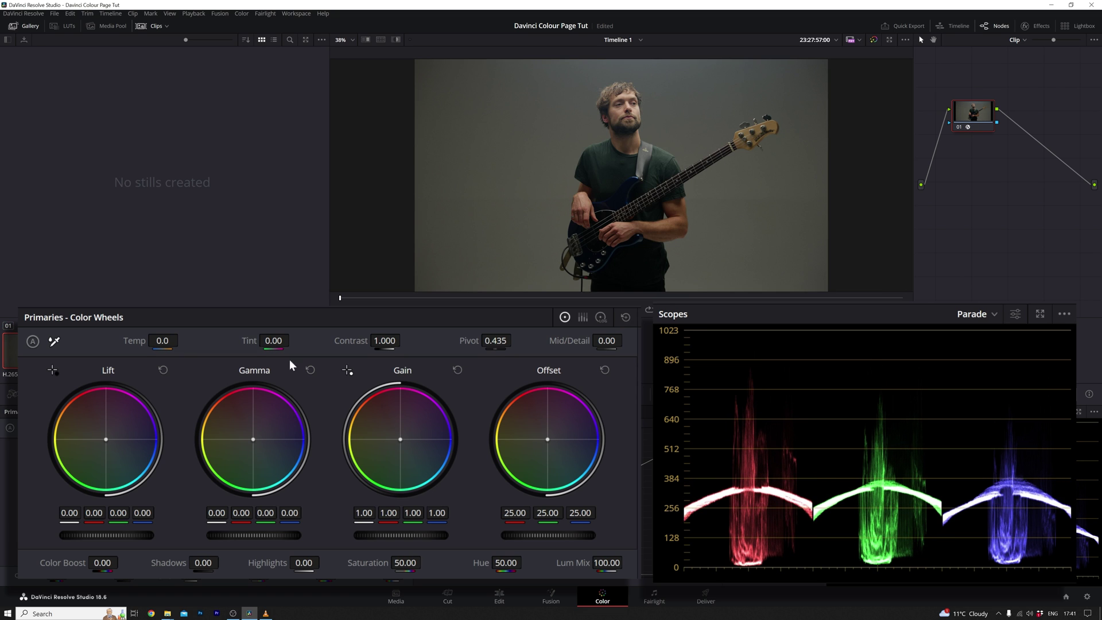
# Step: Switch the primaries to color bars and set Lift to 0.02, Offset to 18.00 and Gain to 1.05, nudging Gamma slightly down
pyautogui.click(583, 317)
pyautogui.click(624, 318)
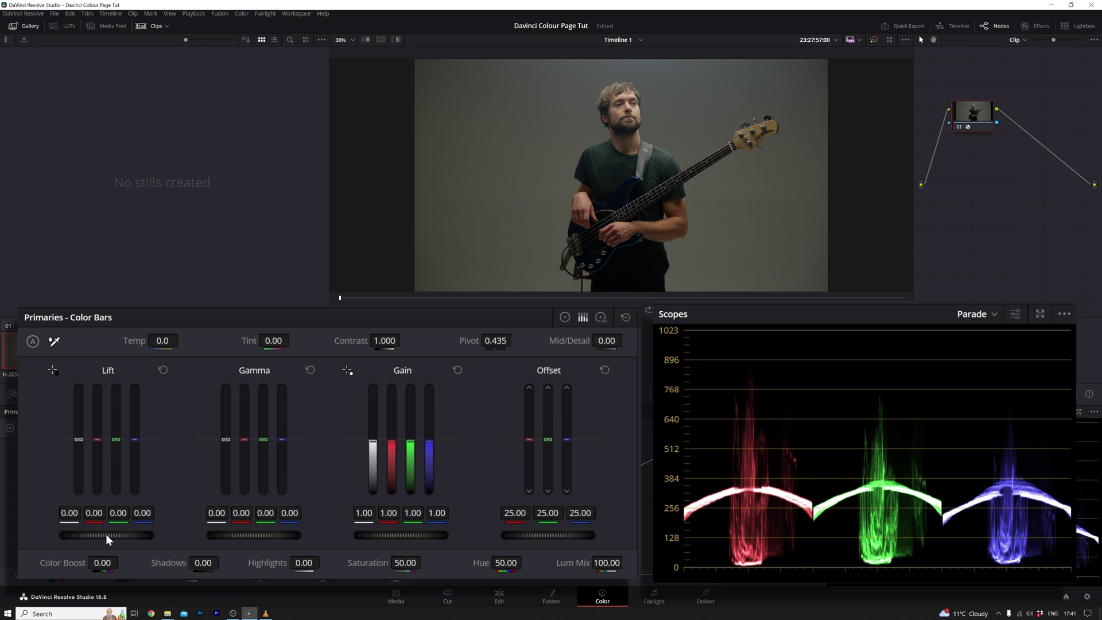
pyautogui.moveTo(106, 535)
pyautogui.mouseDown()
pyautogui.moveTo(86, 535)
pyautogui.moveTo(111, 534)
pyautogui.mouseUp()
pyautogui.moveTo(241, 536); pyautogui.dragTo(242, 536)
pyautogui.moveTo(510, 534)
pyautogui.mouseDown()
pyautogui.moveTo(523, 535)
pyautogui.moveTo(503, 534)
pyautogui.mouseUp()
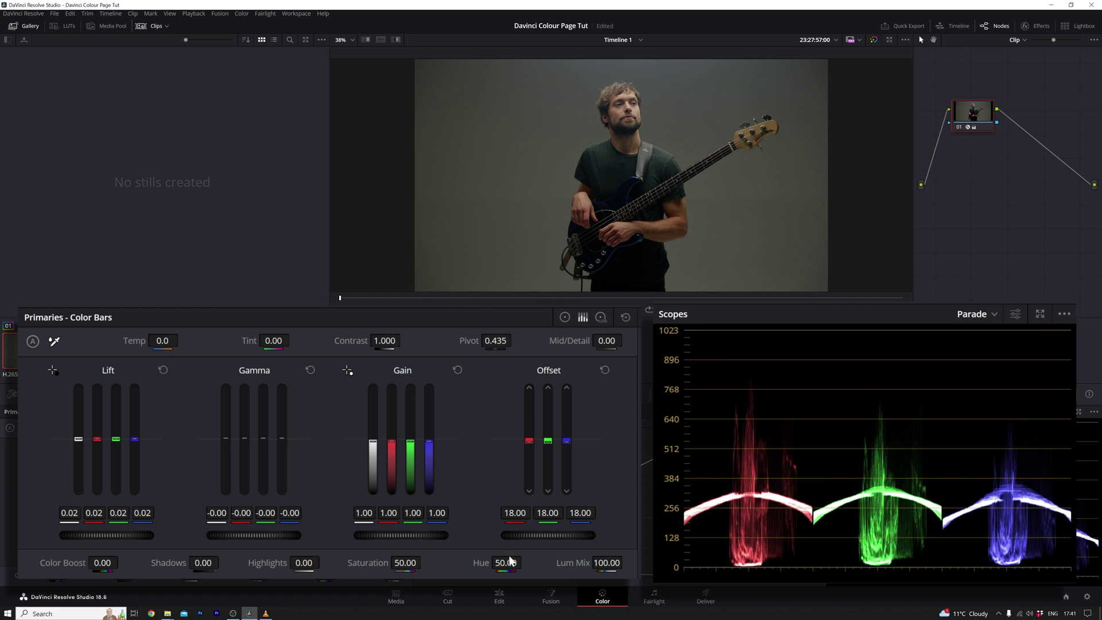
pyautogui.moveTo(426, 534); pyautogui.dragTo(429, 535)
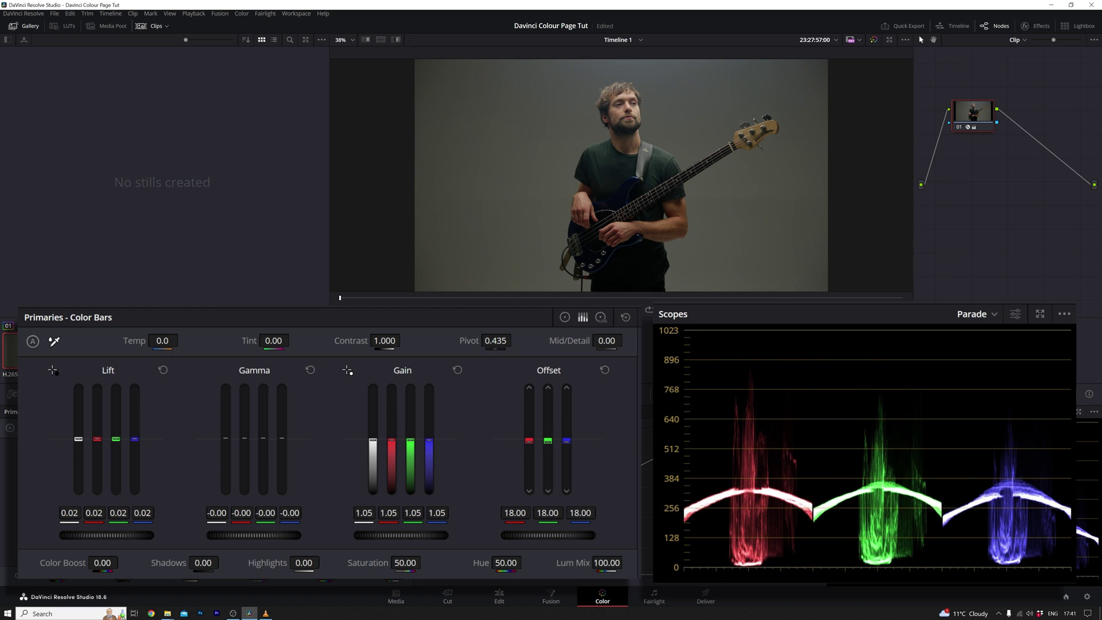
# Step: Nudge Gamma down, try the red Gain bar at 1.21, and reset Gain
pyautogui.moveTo(253, 534); pyautogui.dragTo(237, 534)
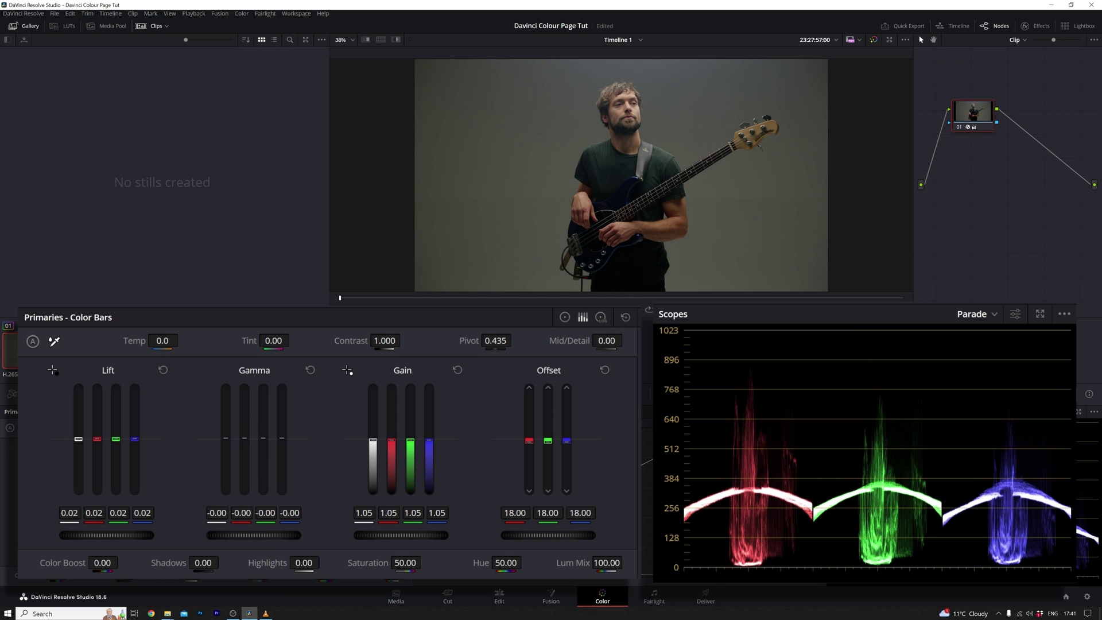
pyautogui.moveTo(391, 439)
pyautogui.mouseDown()
pyautogui.moveTo(430, 437)
pyautogui.moveTo(410, 439)
pyautogui.moveTo(405, 482)
pyautogui.mouseUp()
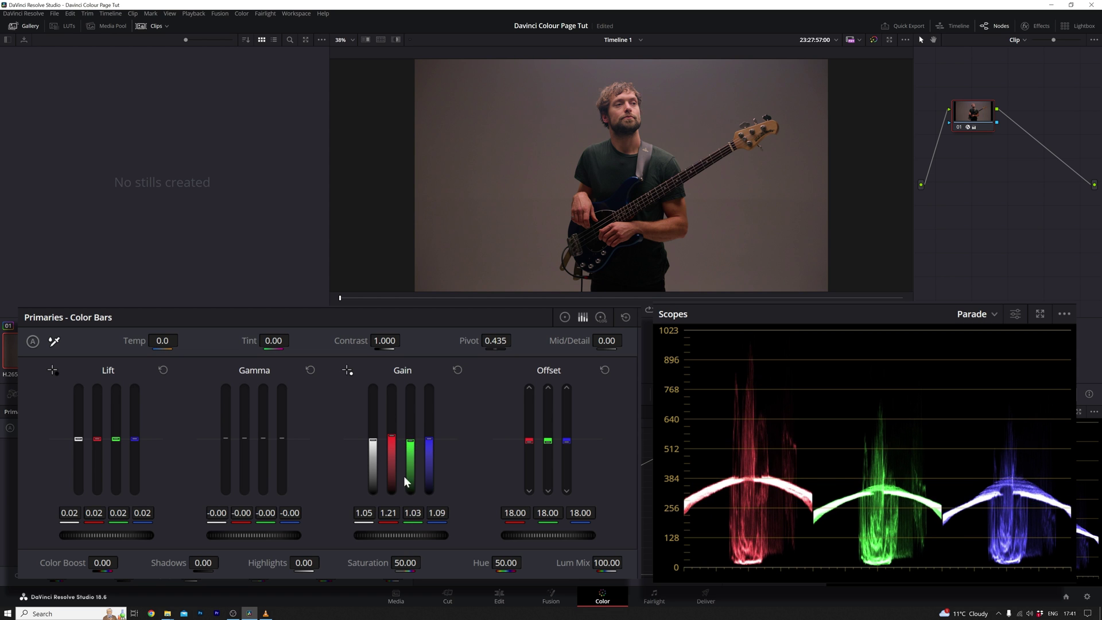
pyautogui.click(457, 370)
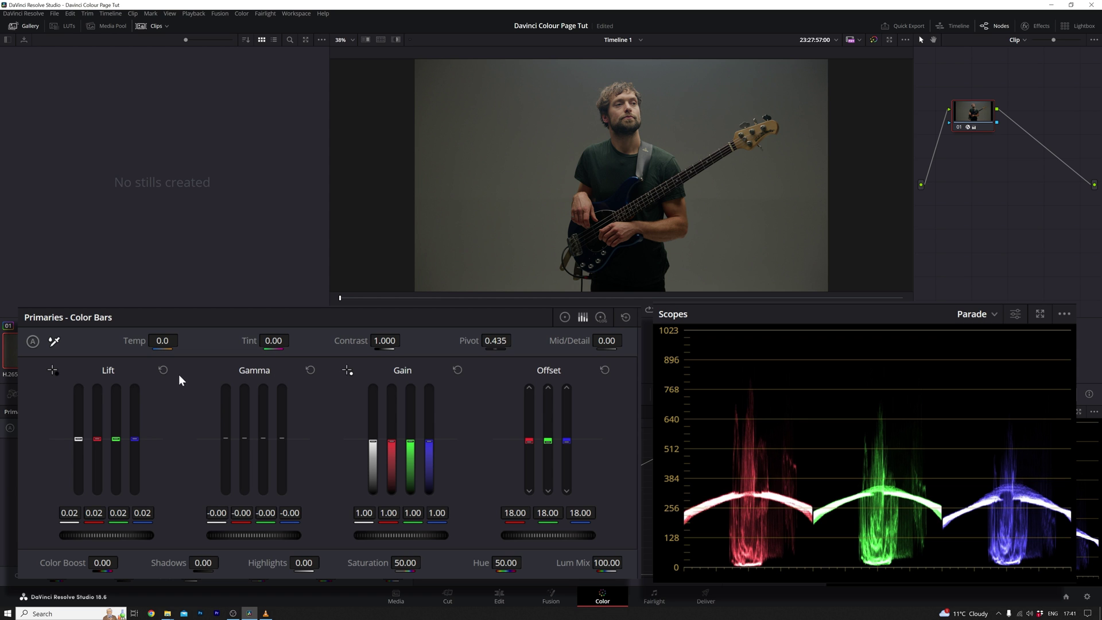
# Step: Reset Offset, try it at 18.40, and reset all the primaries controls
pyautogui.click(603, 370)
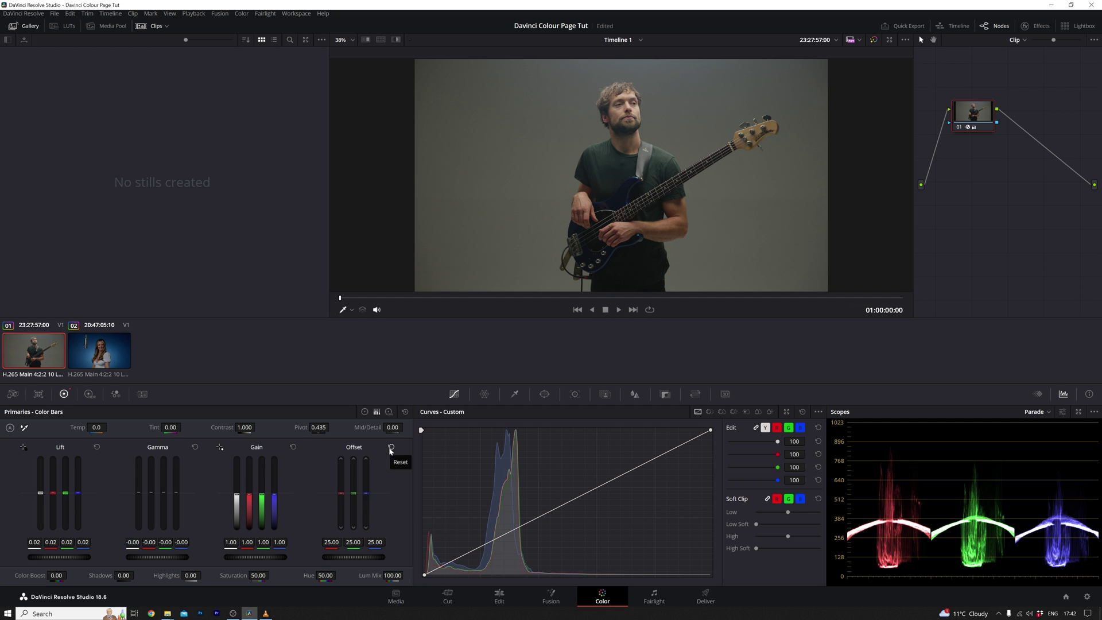
pyautogui.moveTo(348, 556); pyautogui.dragTo(311, 557)
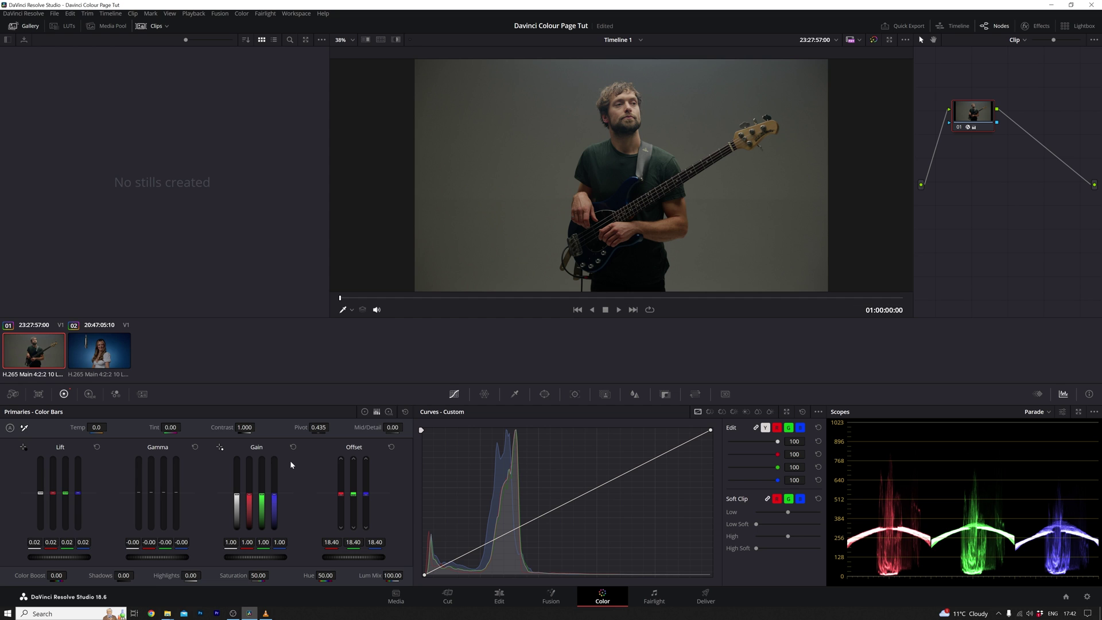
pyautogui.click(405, 412)
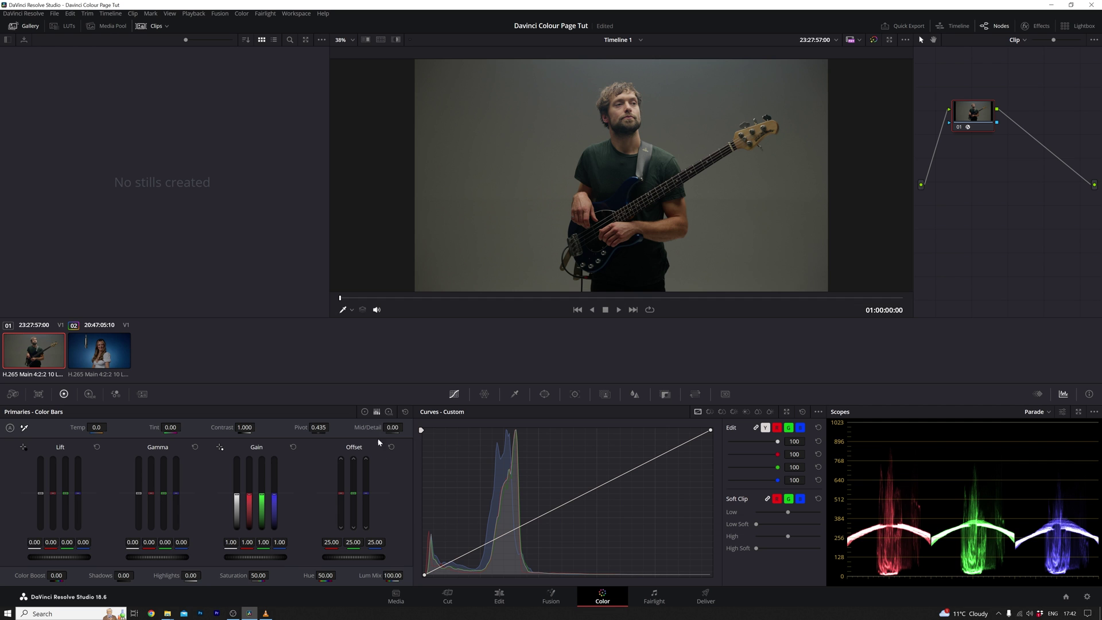
# Step: Show the log wheels, return to the primaries color wheels, and raise the Lift master wheel slightly
pyautogui.click(389, 412)
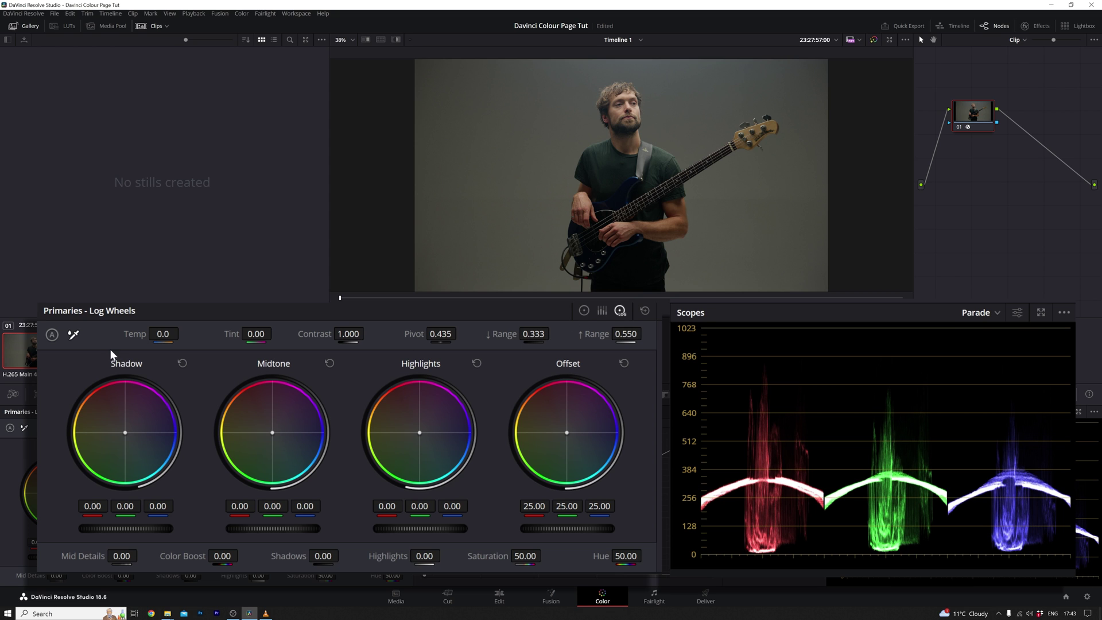
pyautogui.click(583, 310)
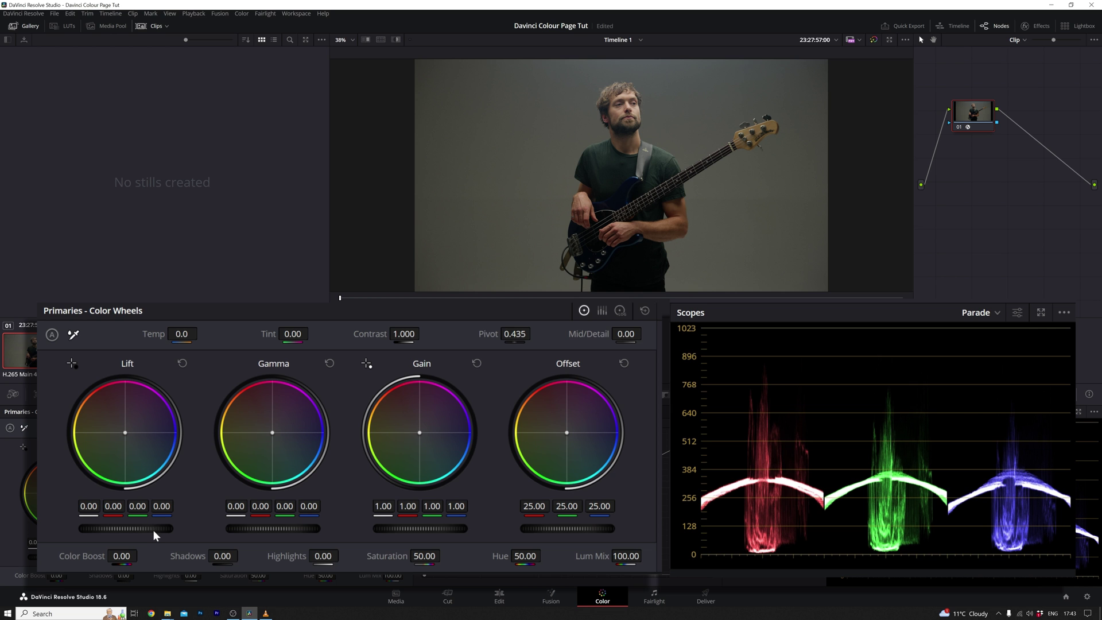
pyautogui.moveTo(126, 528); pyautogui.dragTo(178, 533)
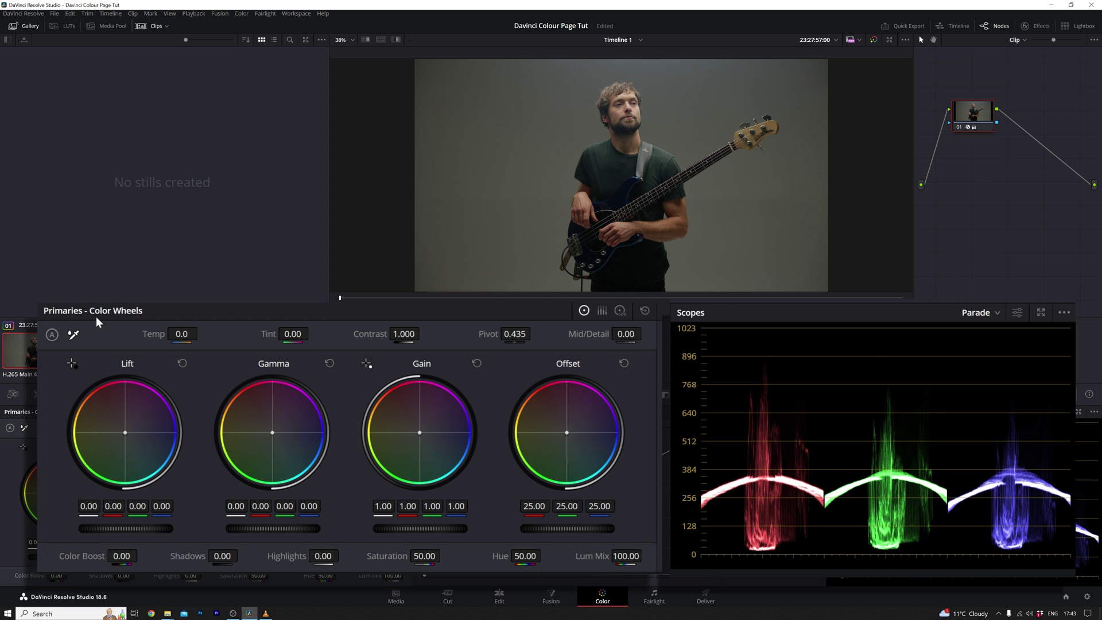
# Step: Set the Shadow master to -0.02 in the log wheels and the Lift master to 0.01 in the color wheels
pyautogui.click(619, 311)
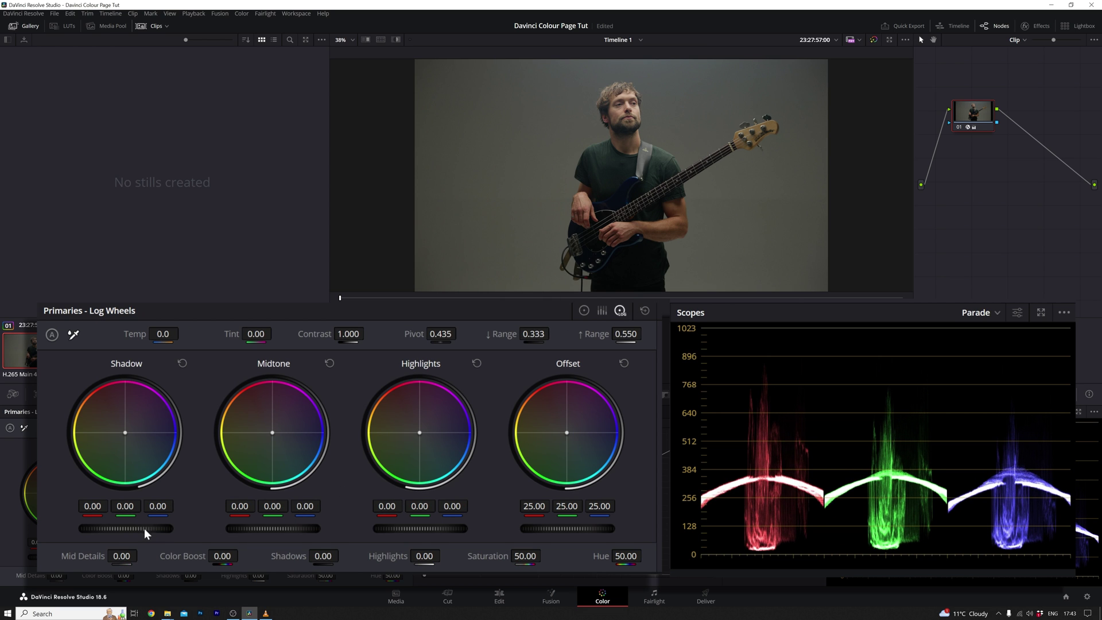
pyautogui.moveTo(125, 528)
pyautogui.mouseDown()
pyautogui.moveTo(161, 528)
pyautogui.moveTo(106, 528)
pyautogui.moveTo(143, 528)
pyautogui.moveTo(117, 527)
pyautogui.mouseUp()
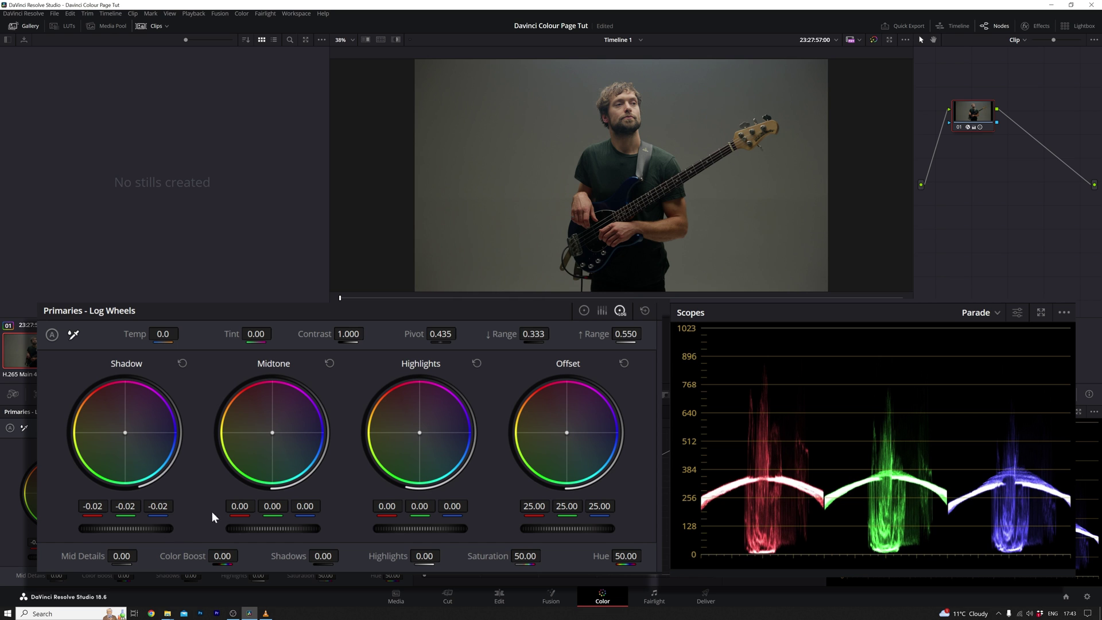
pyautogui.click(584, 310)
pyautogui.moveTo(139, 527); pyautogui.dragTo(141, 526)
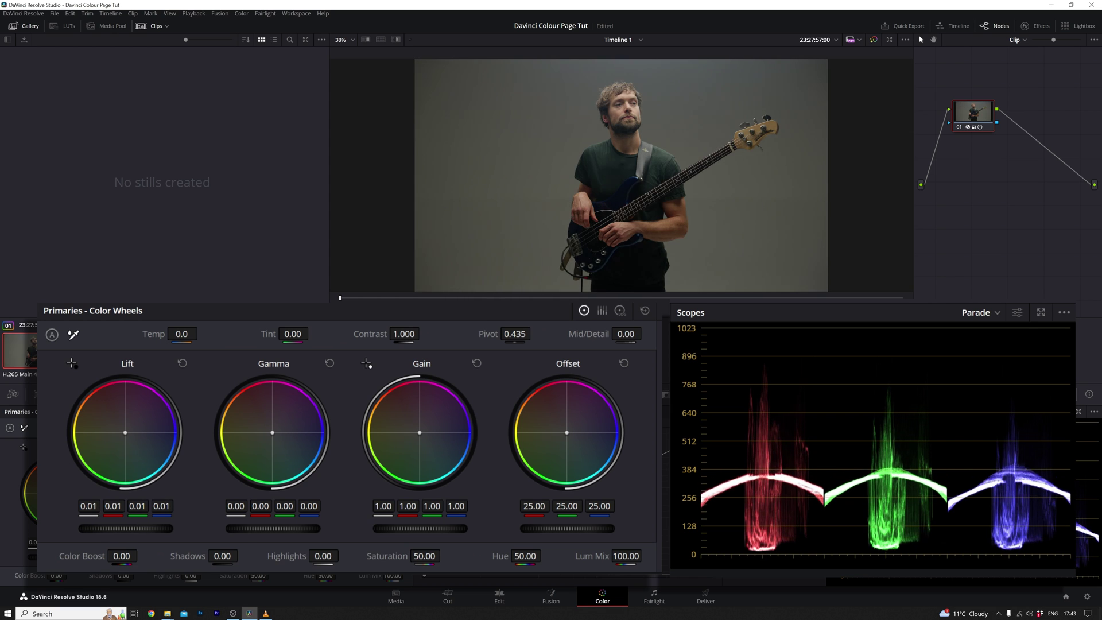
# Step: Set the log wheels' Shadow master to -0.01, compare the three primaries modes, and return to color wheels
pyautogui.click(620, 311)
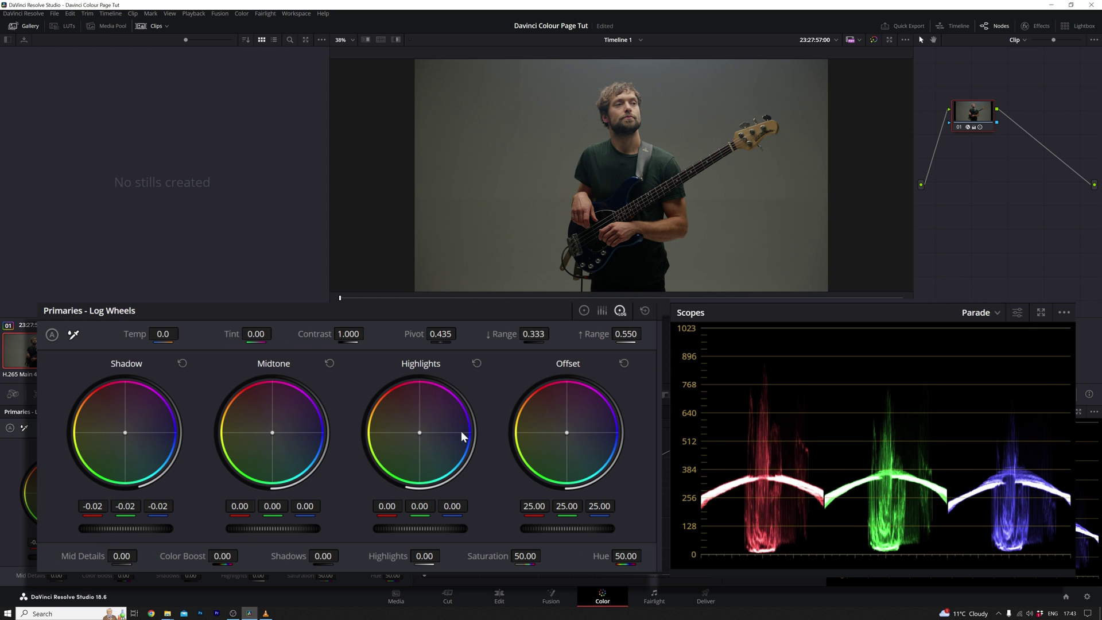
pyautogui.moveTo(152, 529); pyautogui.dragTo(151, 529)
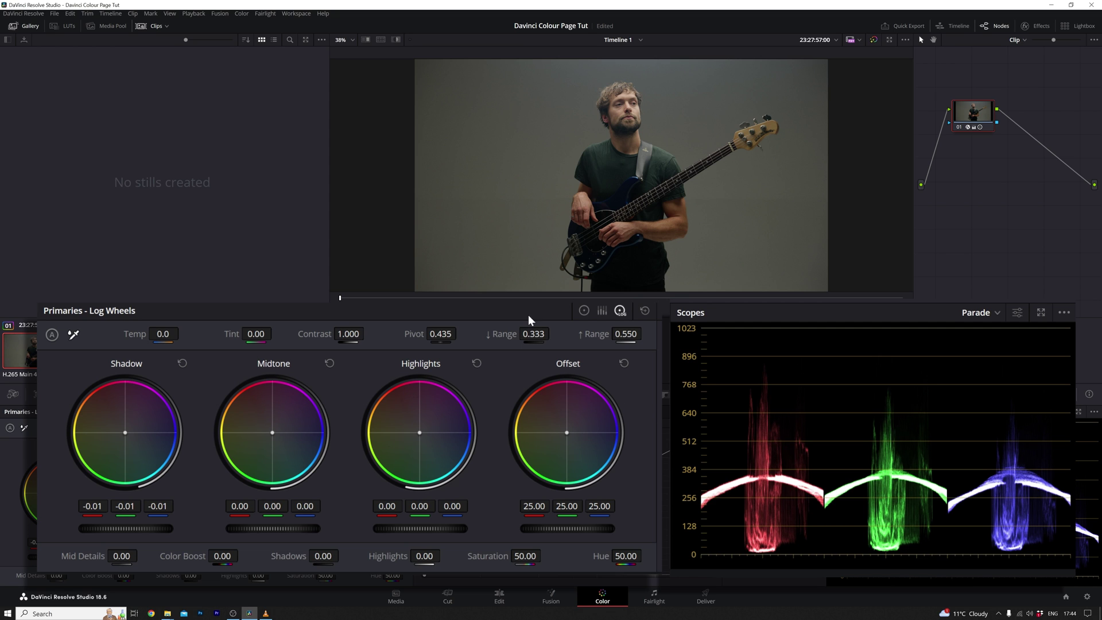
pyautogui.click(586, 309)
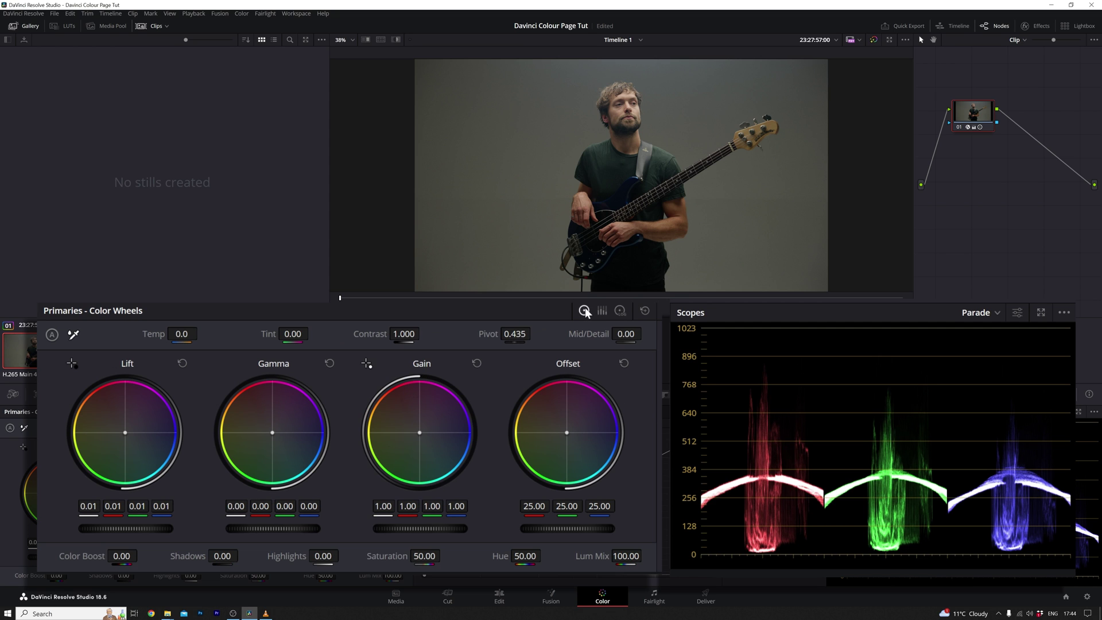
pyautogui.click(619, 311)
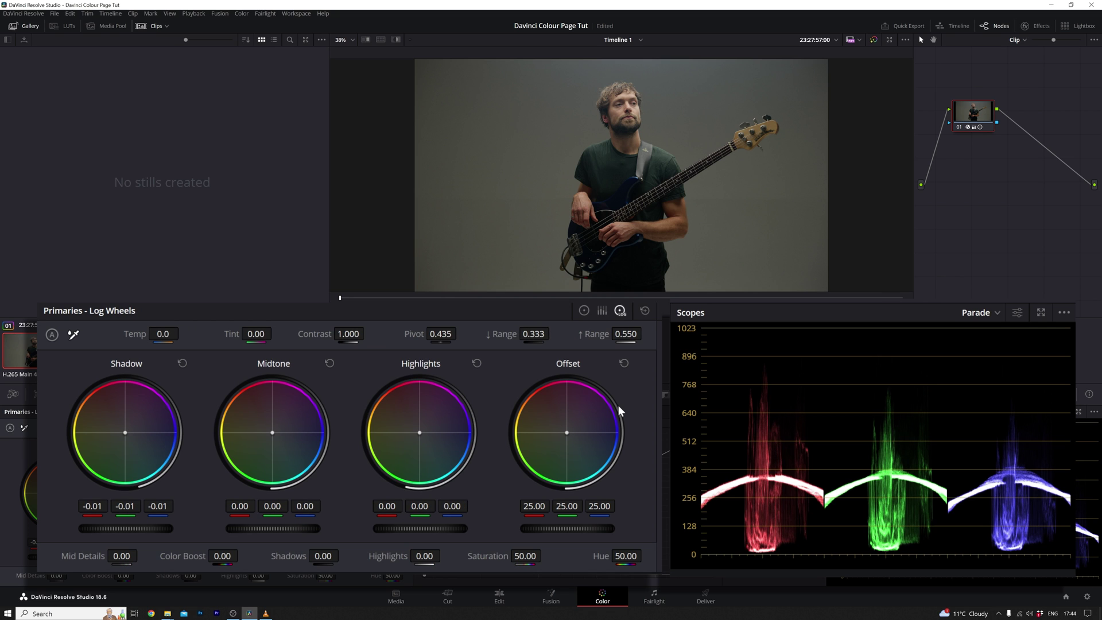
pyautogui.click(602, 310)
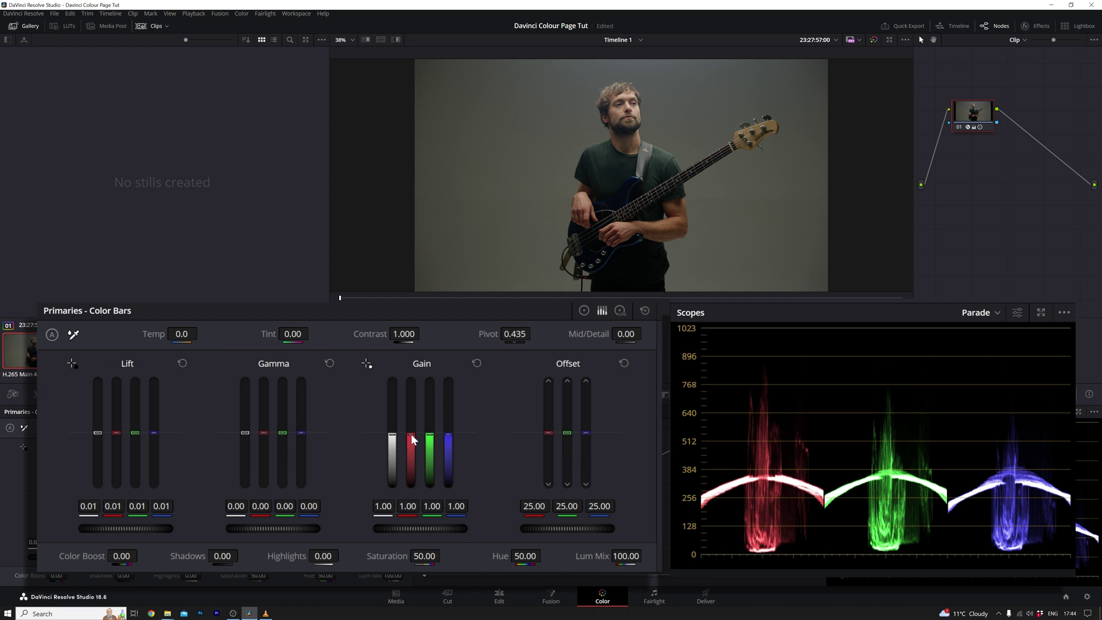
pyautogui.click(365, 412)
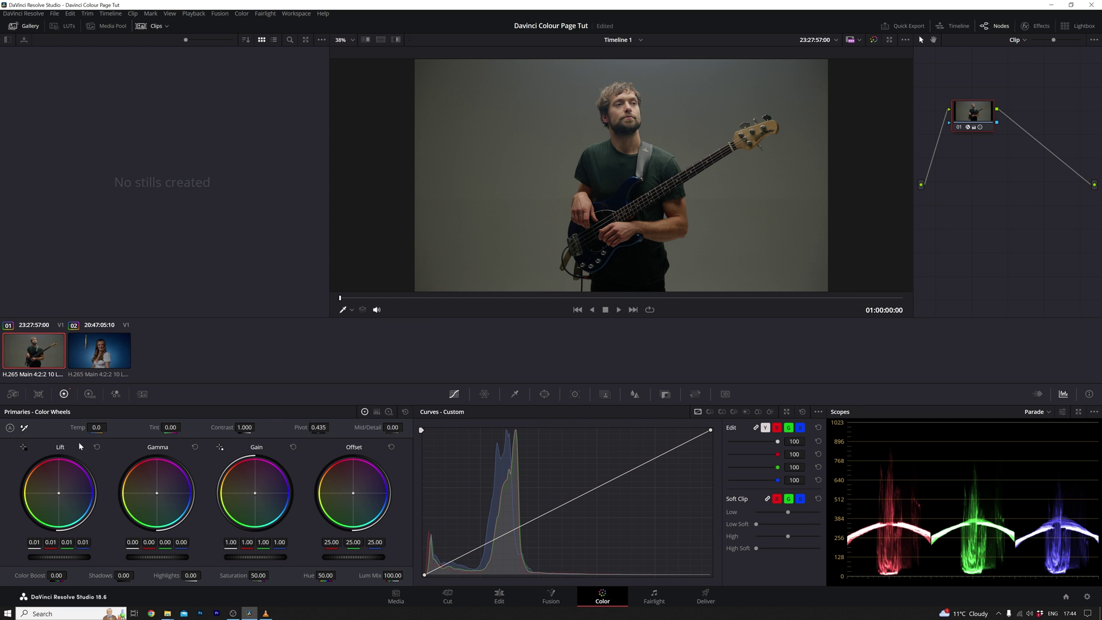
# Step: Bypass the color grade and restore it twice to compare the ungraded and graded clip
pyautogui.click(873, 40)
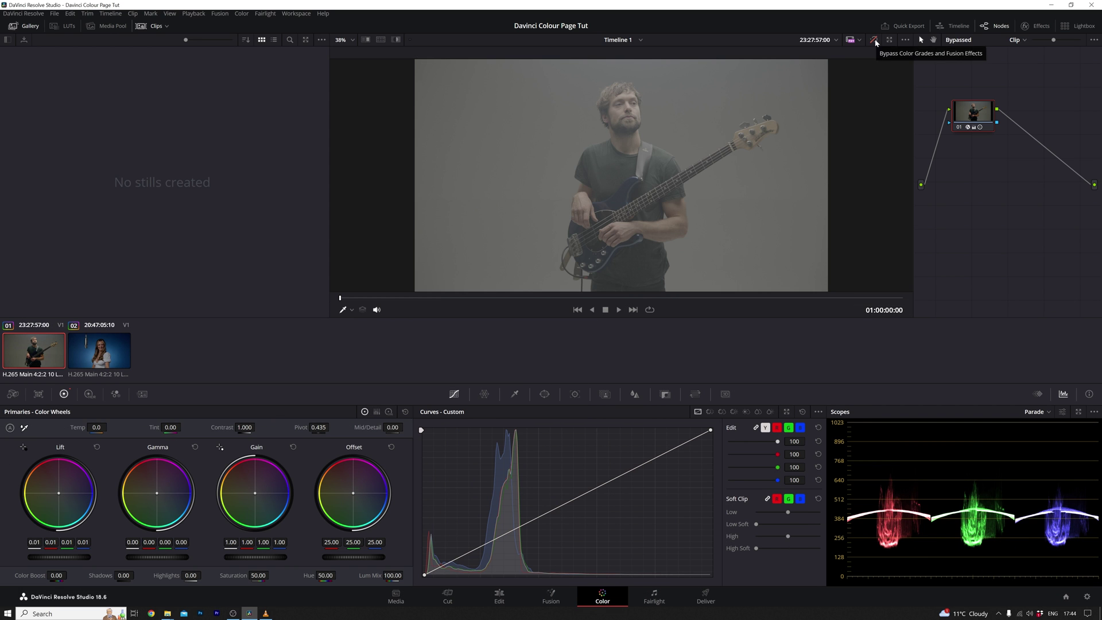
pyautogui.click(874, 41)
pyautogui.click(873, 40)
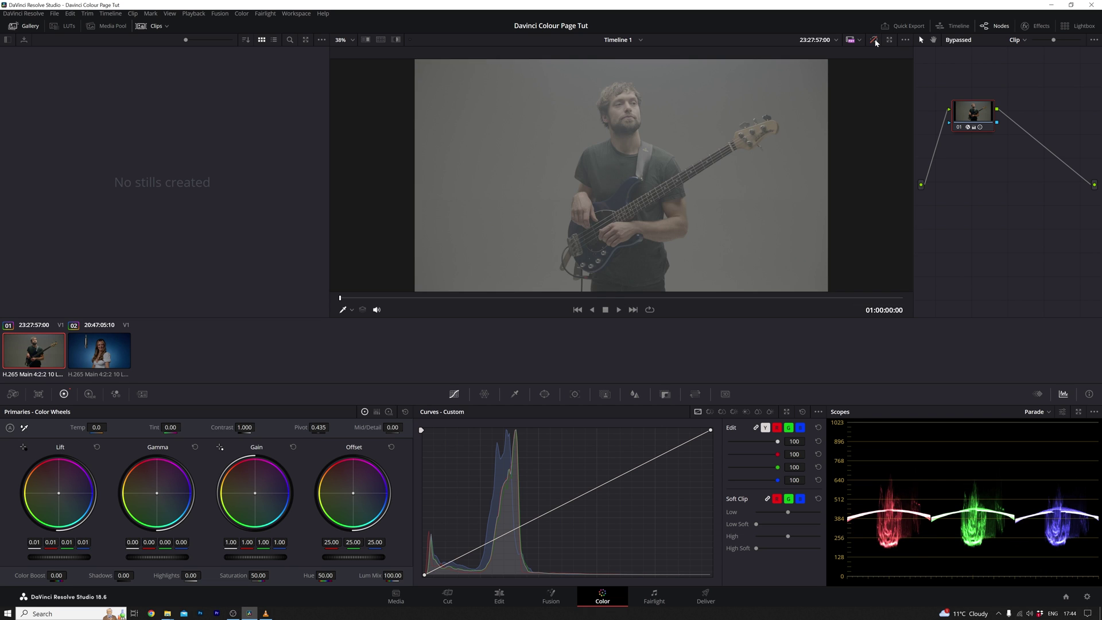
pyautogui.click(874, 40)
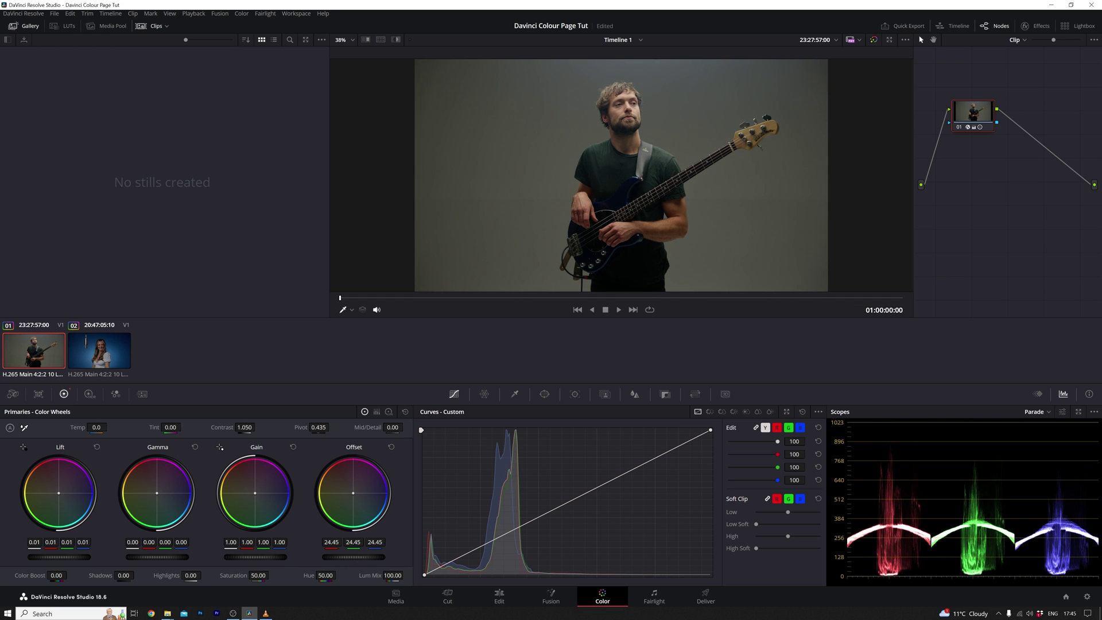
# Step: Raise Contrast to 1.166 and adjust the master wheels to Lift 0.02, Gamma -0.01 and Offset 25.25
pyautogui.moveTo(256, 427); pyautogui.dragTo(258, 426)
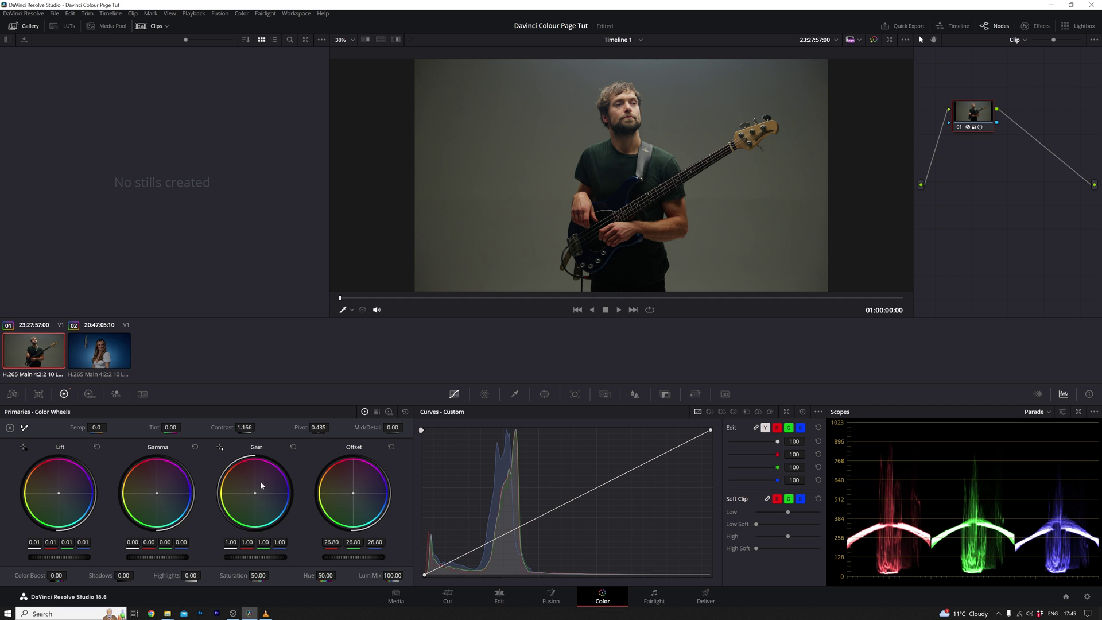
pyautogui.moveTo(74, 556); pyautogui.dragTo(141, 557)
pyautogui.moveTo(242, 558)
pyautogui.mouseDown()
pyautogui.moveTo(264, 559)
pyautogui.moveTo(242, 558)
pyautogui.mouseUp()
pyautogui.moveTo(354, 560); pyautogui.dragTo(339, 559)
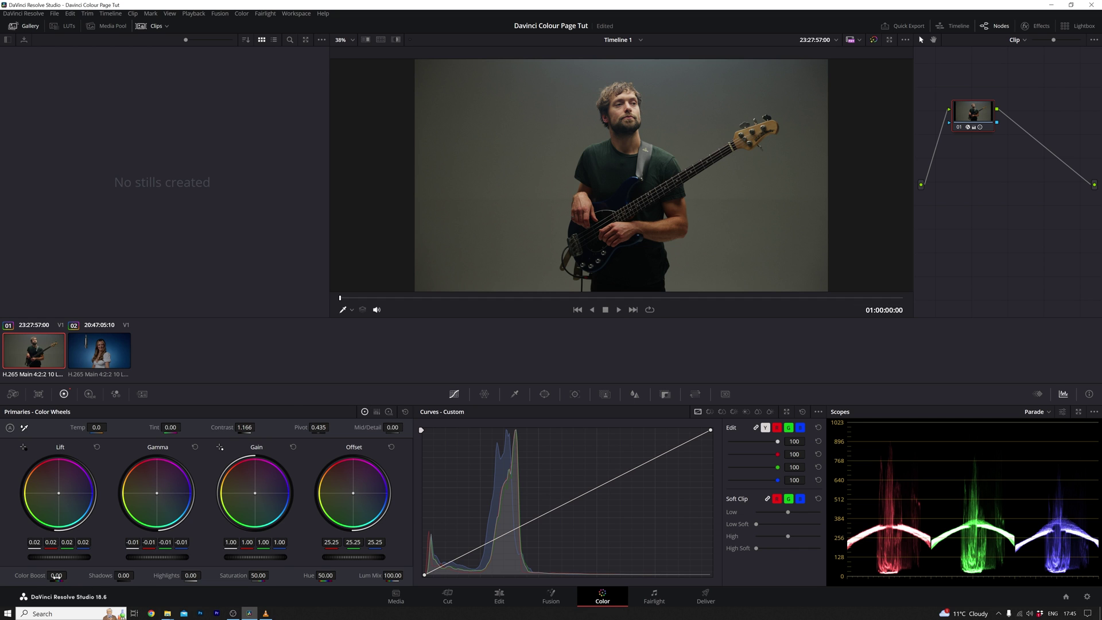
# Step: Try a Color Boost of 12.50 with stronger Saturation, and return Saturation to 50 and Color Boost to 0
pyautogui.moveTo(56, 575); pyautogui.dragTo(69, 575)
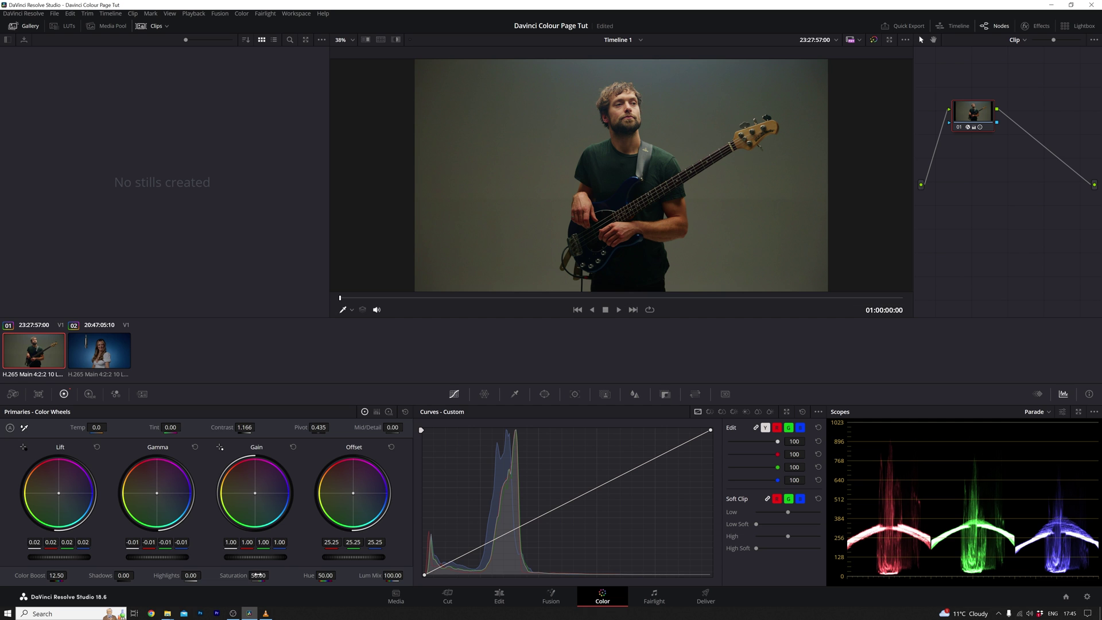
pyautogui.moveTo(271, 574); pyautogui.dragTo(257, 576)
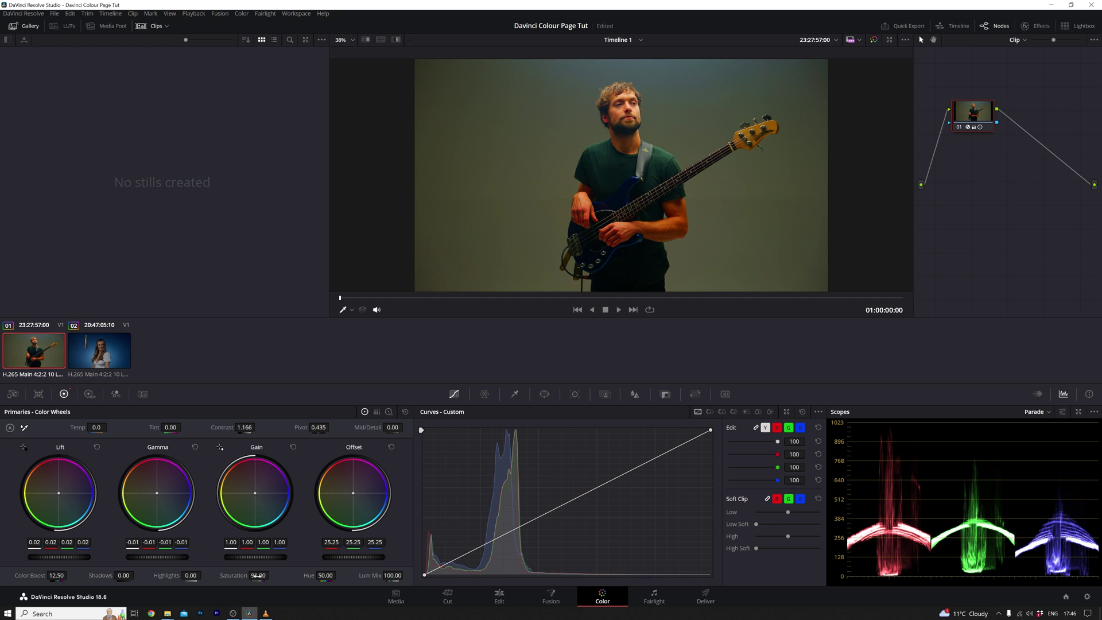
pyautogui.click(257, 575)
pyautogui.write('50')
pyautogui.press('Return')
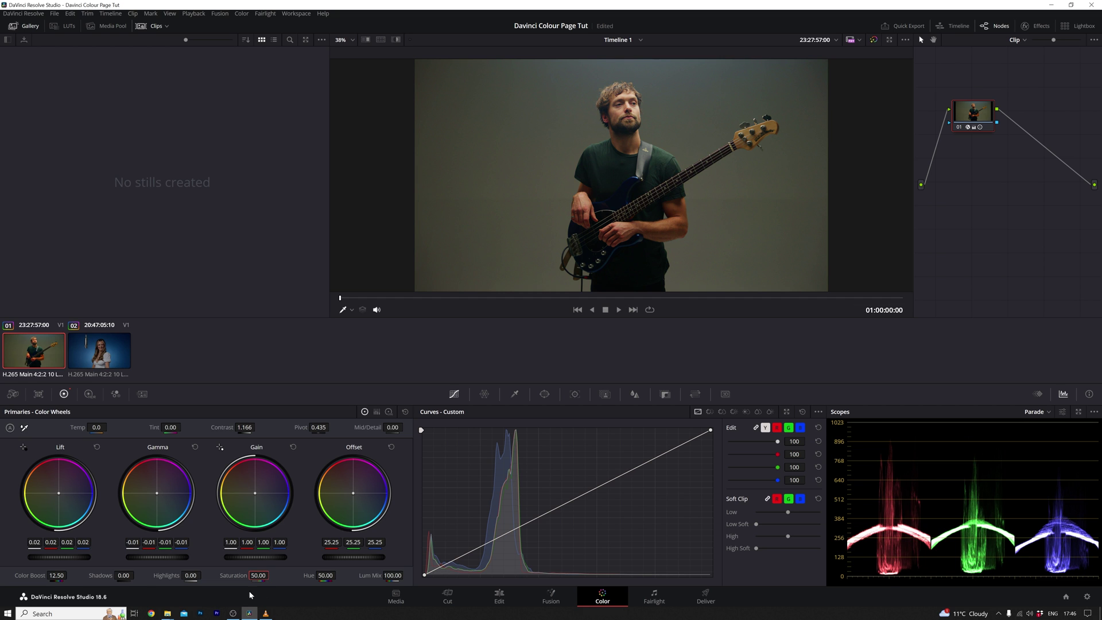
pyautogui.click(57, 575)
pyautogui.write('0')
pyautogui.press('Return')
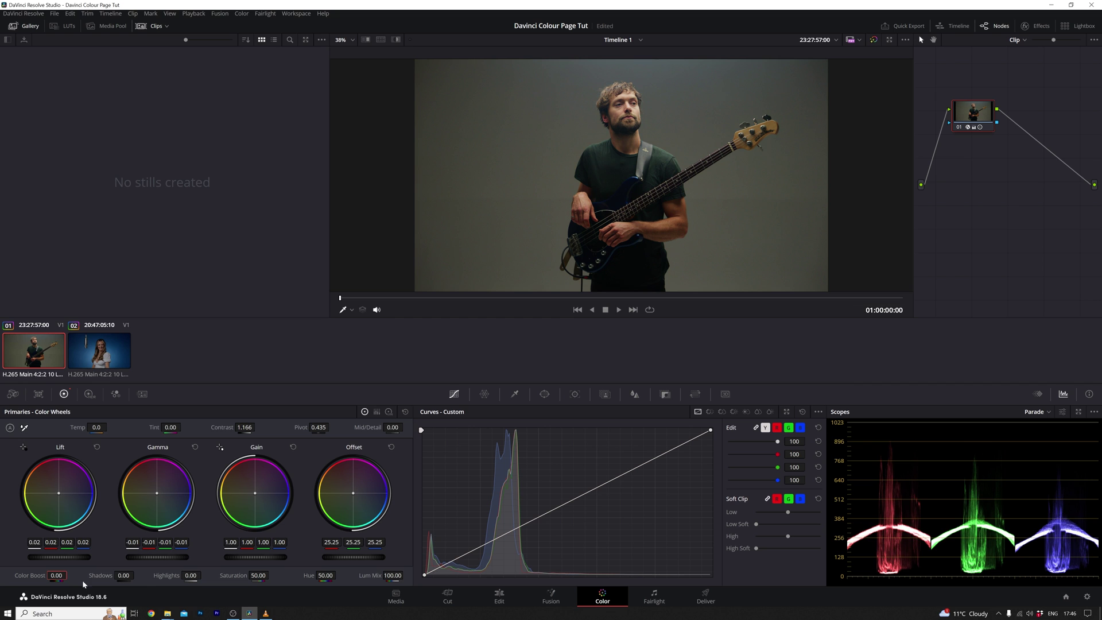
# Step: Sample the bassist in the viewer to add custom curve points, and raise the blue Gamma channel to 0.03
pyautogui.click(614, 202)
pyautogui.moveTo(181, 541); pyautogui.dragTo(192, 542)
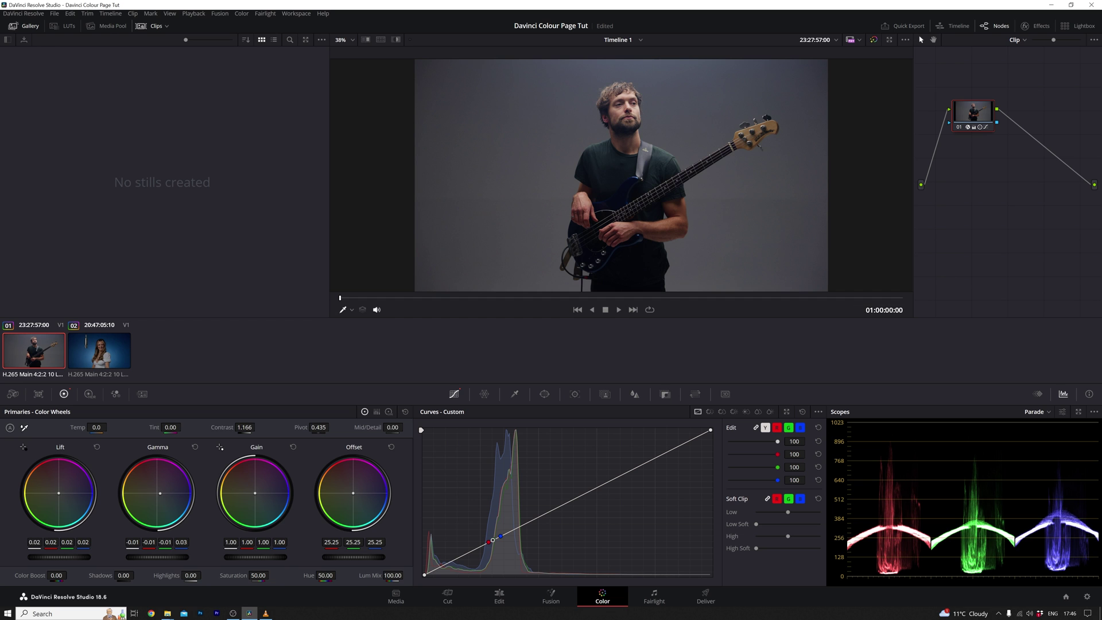
pyautogui.moveTo(192, 541); pyautogui.dragTo(194, 541)
# Step: Undo the last two blue Gamma adjustments, redo one of them, and save the project
pyautogui.hotkey('ctrl', 'z')
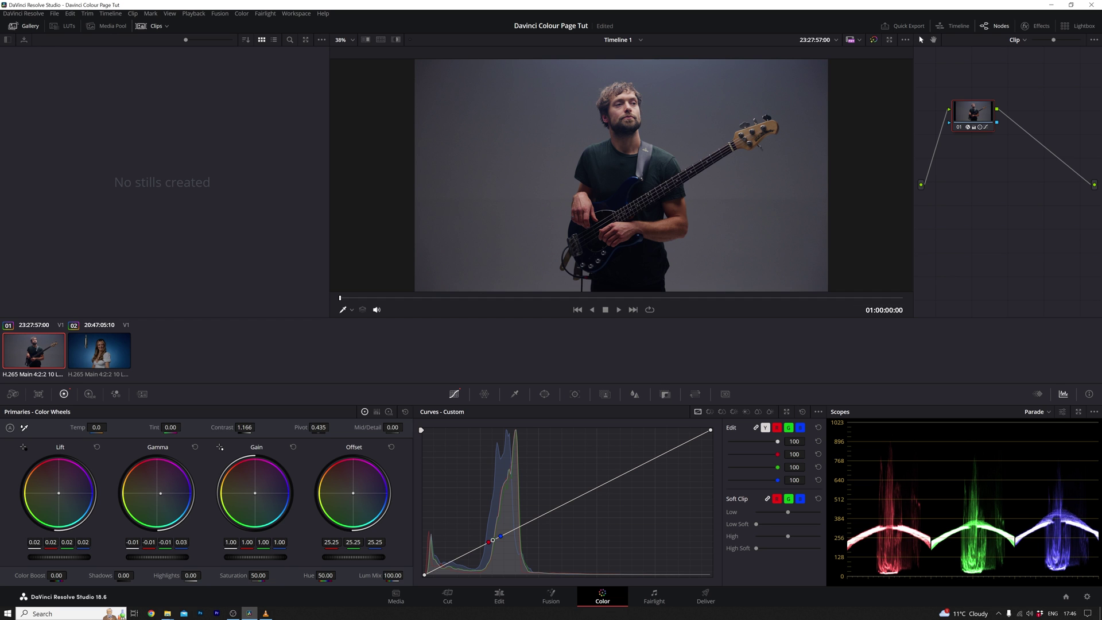
pyautogui.hotkey('ctrl', 'z')
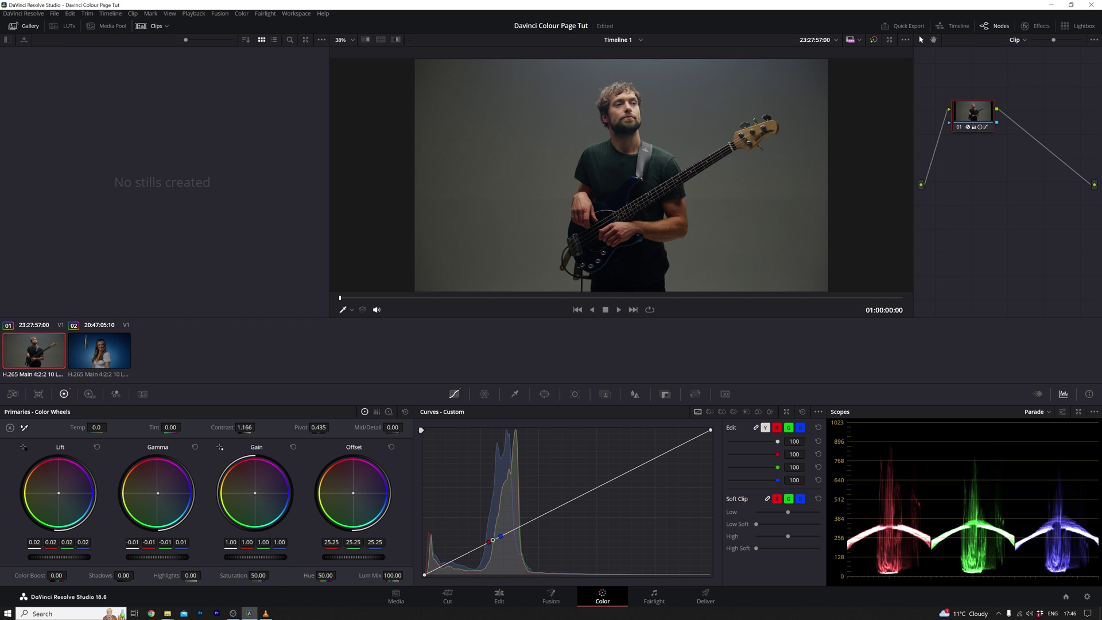
pyautogui.hotkey('ctrl', 'shift', 'z')
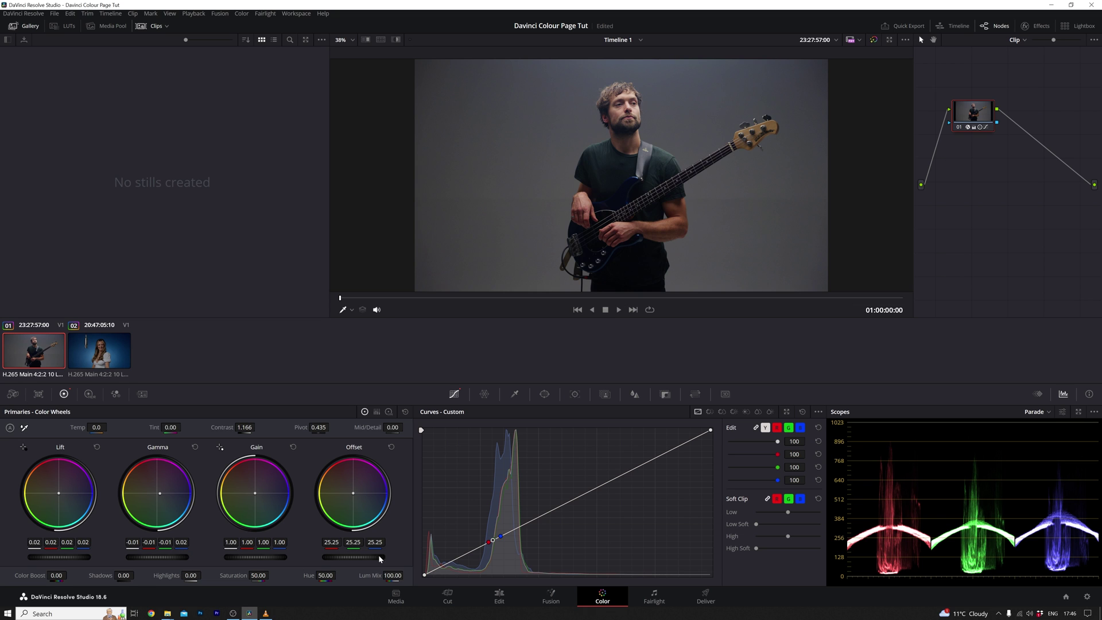
pyautogui.hotkey('ctrl', 's')
# Step: Switch the primaries to color bars and toggle the grade bypass twice to compare the clip before and after
pyautogui.click(376, 412)
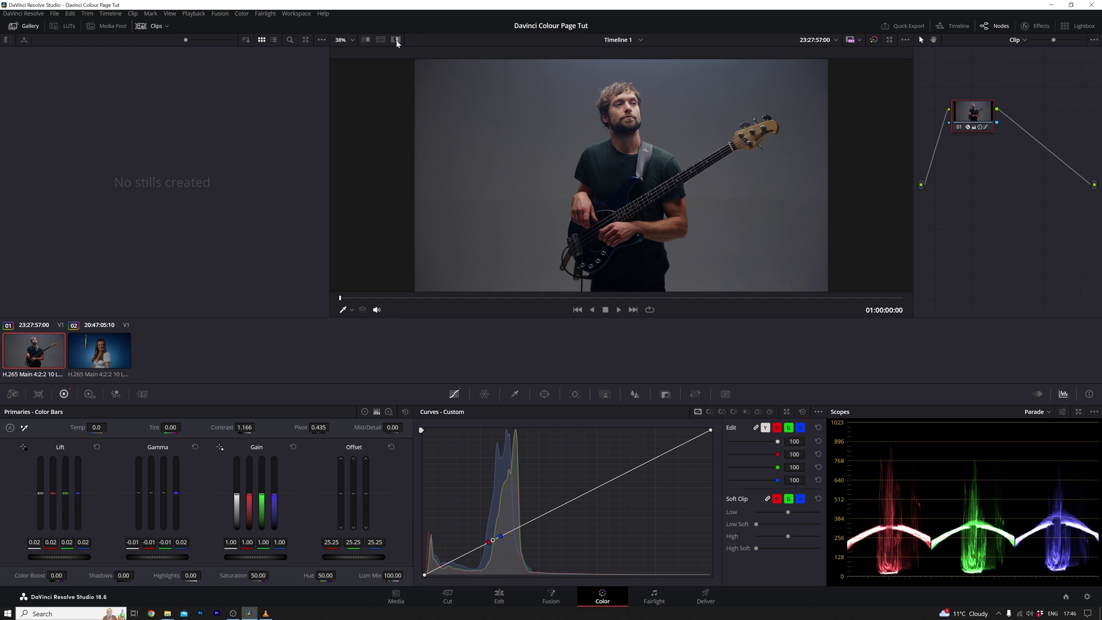
pyautogui.click(872, 42)
pyautogui.click(873, 42)
pyautogui.click(873, 42)
pyautogui.click(874, 42)
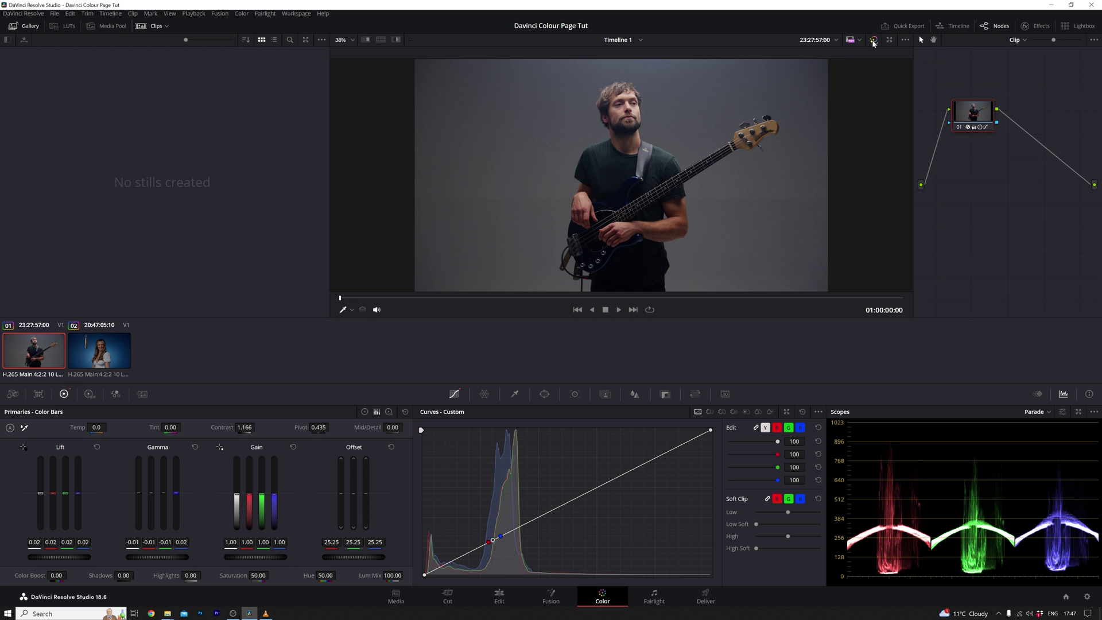
pyautogui.click(396, 40)
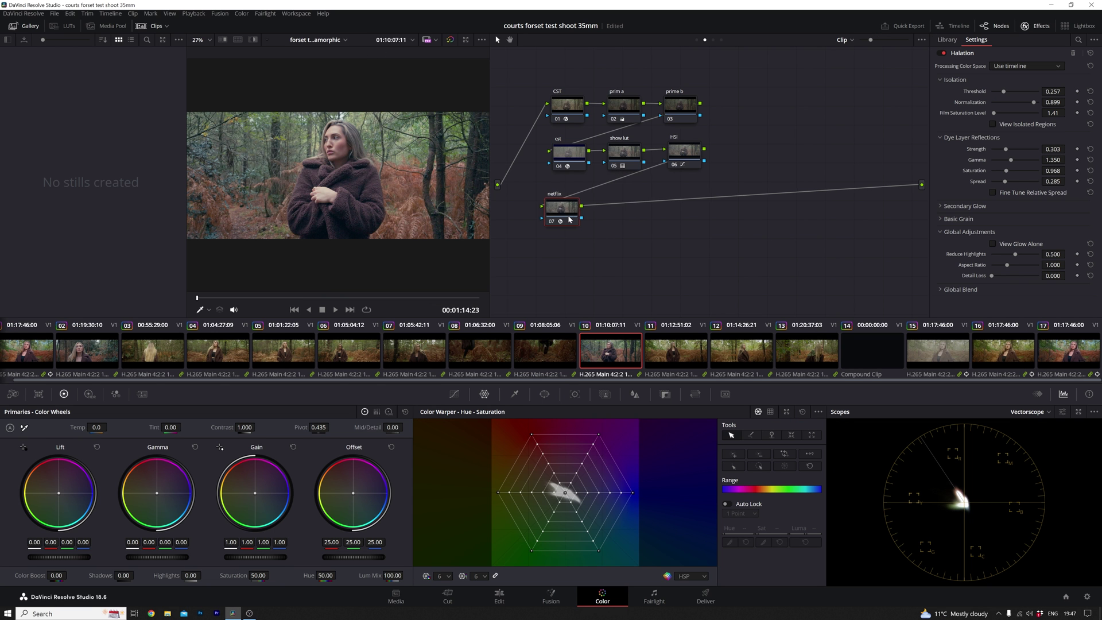
# Step: Move the netflix node slightly to the right in the forest project's node graph
pyautogui.moveTo(570, 219); pyautogui.dragTo(591, 217)
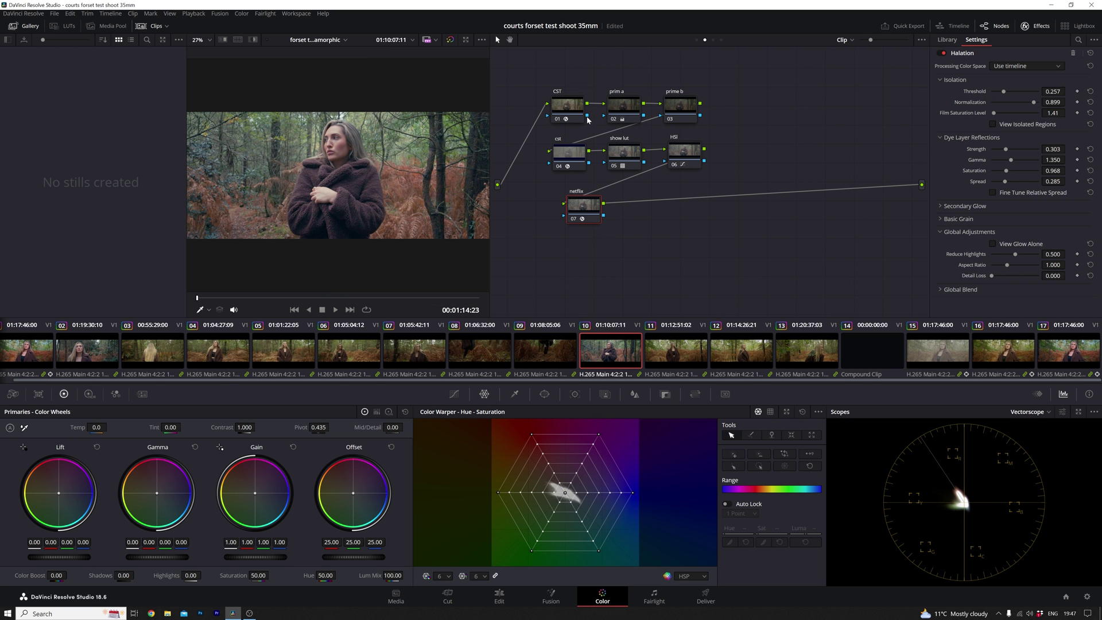
# Step: View the CST node's color space settings, select the prim a node, and switch the video scope to Parade
pyautogui.click(569, 107)
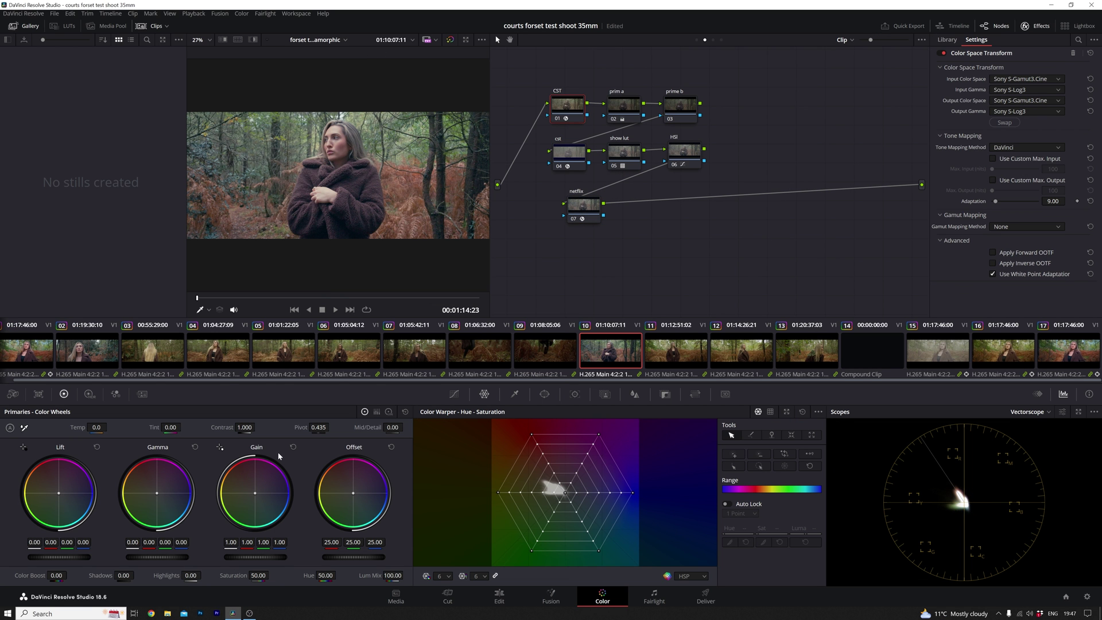
pyautogui.click(627, 110)
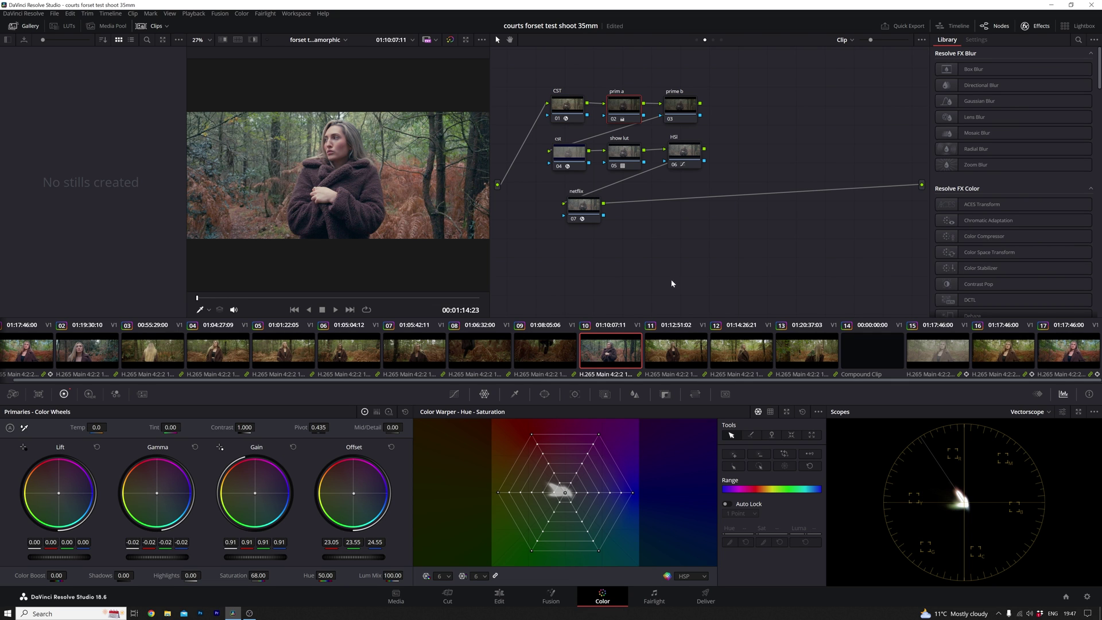
pyautogui.click(1047, 412)
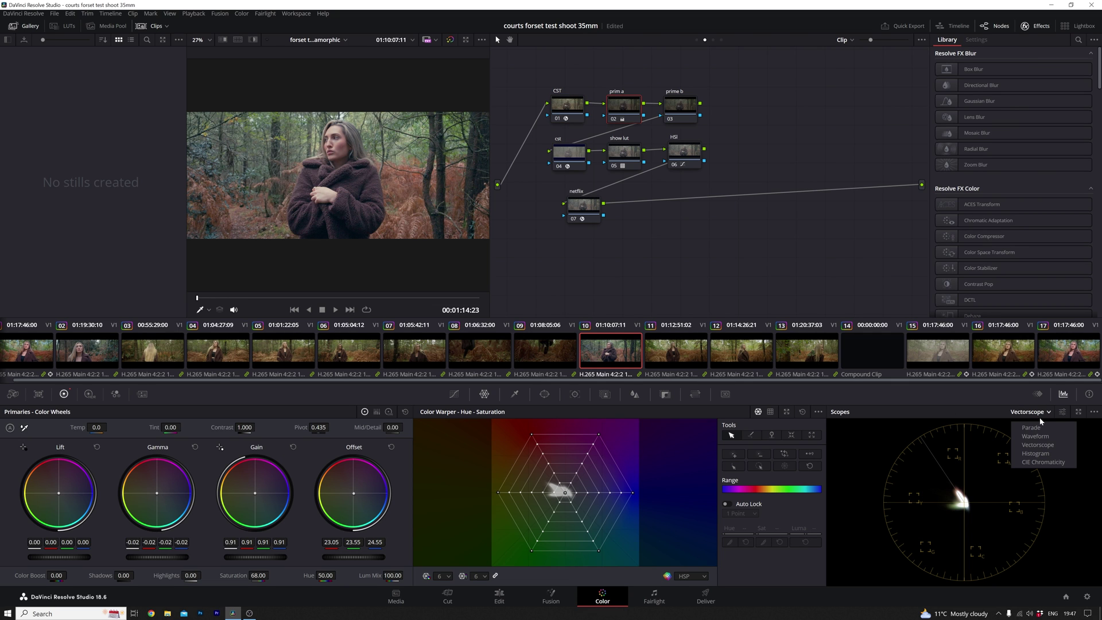
pyautogui.click(1043, 432)
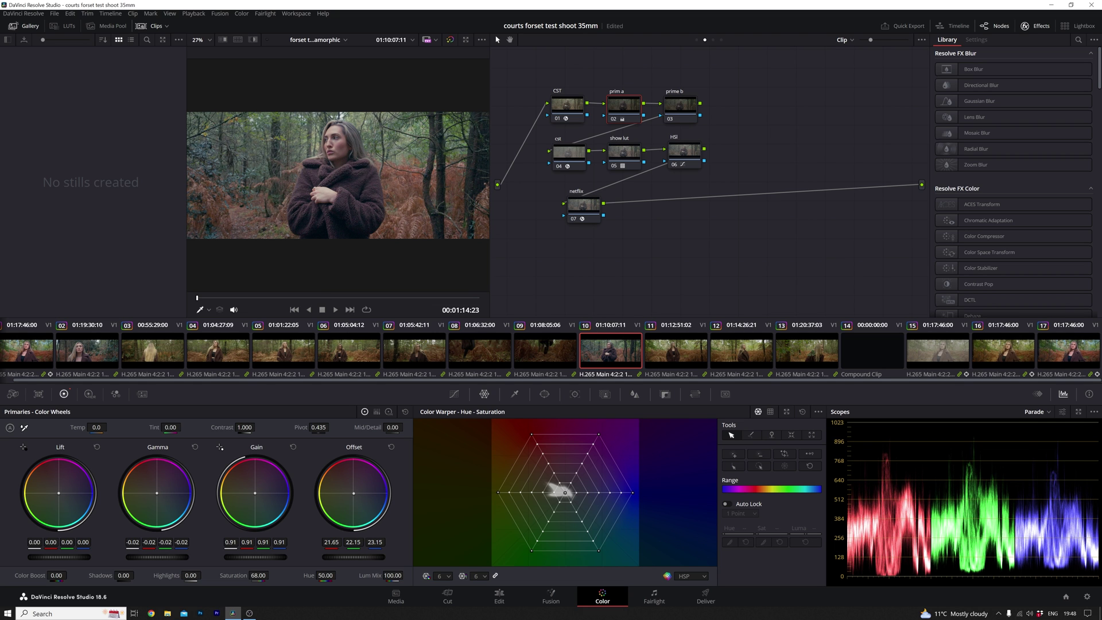
# Step: Raise the prim a node's master Gain to 0.95 and lower its master Lift to -0.01
pyautogui.moveTo(255, 556); pyautogui.dragTo(269, 557)
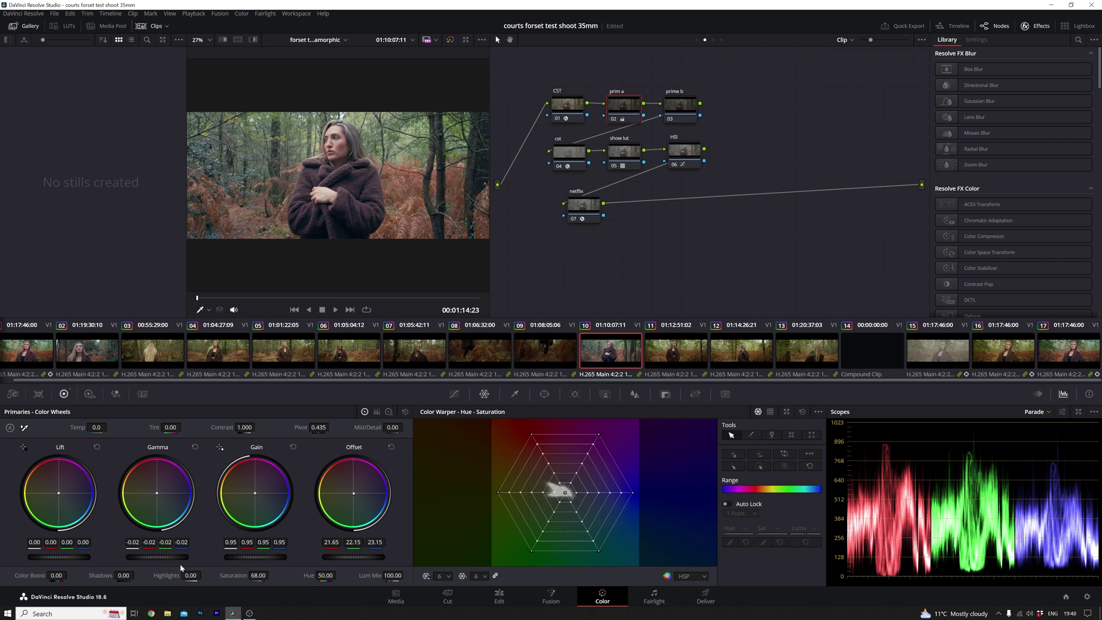
pyautogui.moveTo(57, 553)
pyautogui.mouseDown()
pyautogui.moveTo(67, 553)
pyautogui.moveTo(53, 554)
pyautogui.mouseUp()
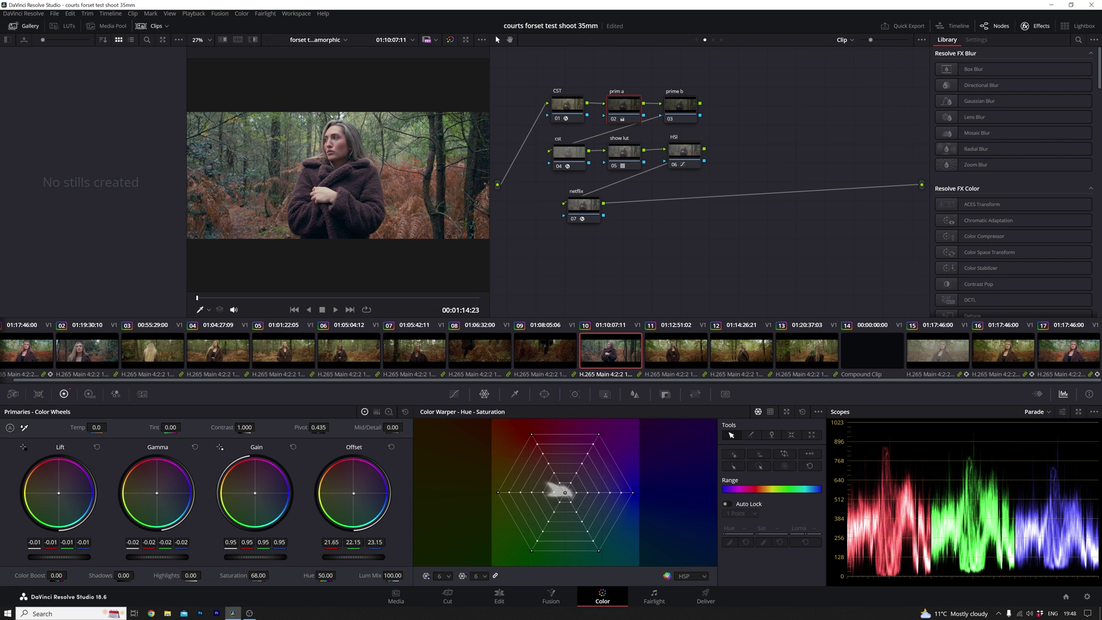
pyautogui.moveTo(53, 554); pyautogui.dragTo(59, 554)
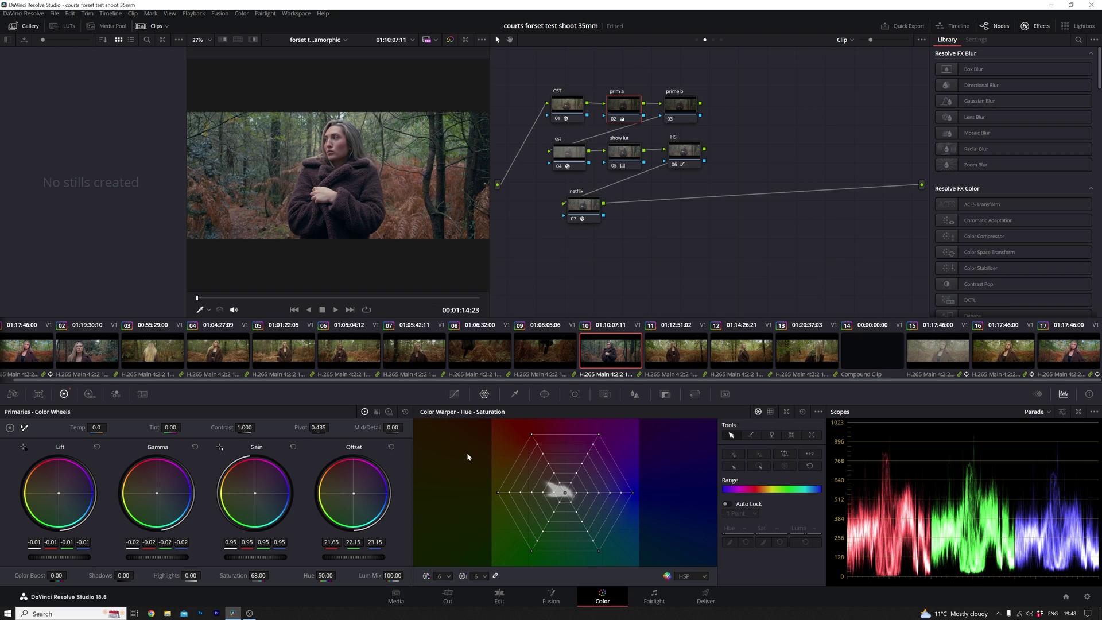